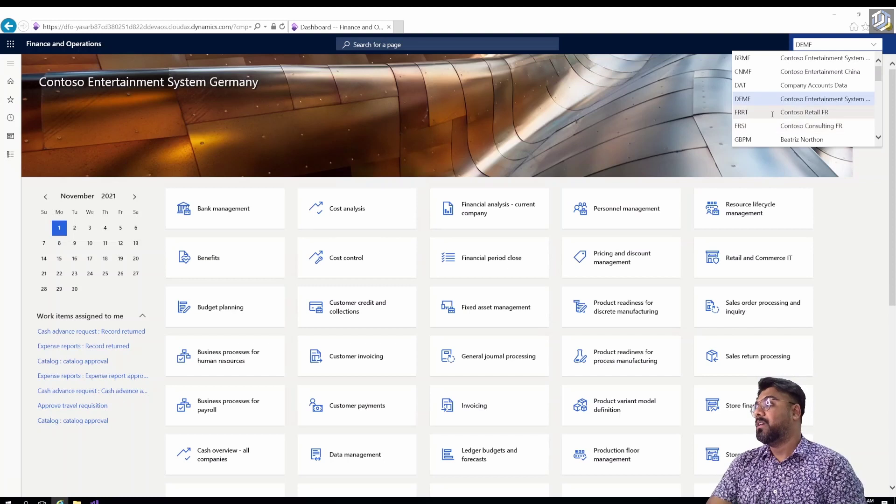
# Scroll down and back up the company dropdown, then close it with DEMF still active.
pyautogui.scroll(-3, 775, 115)
pyautogui.scroll(-2, 773, 114)
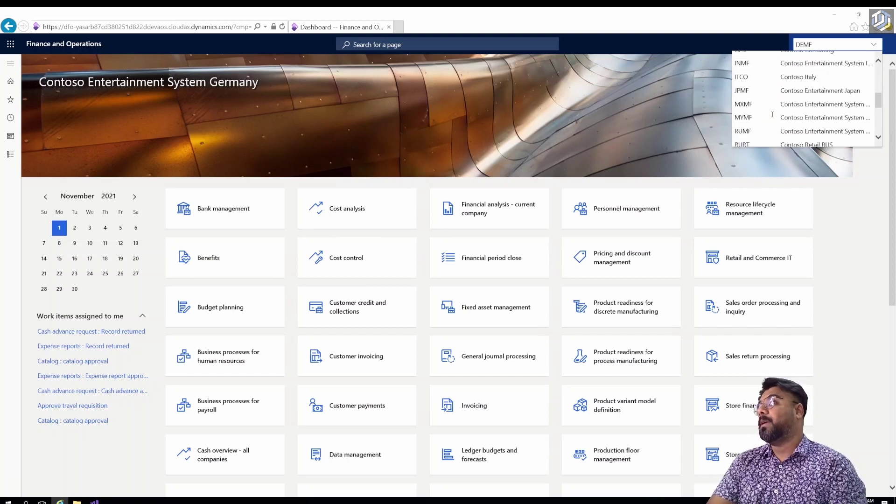
pyautogui.scroll(-4, 772, 114)
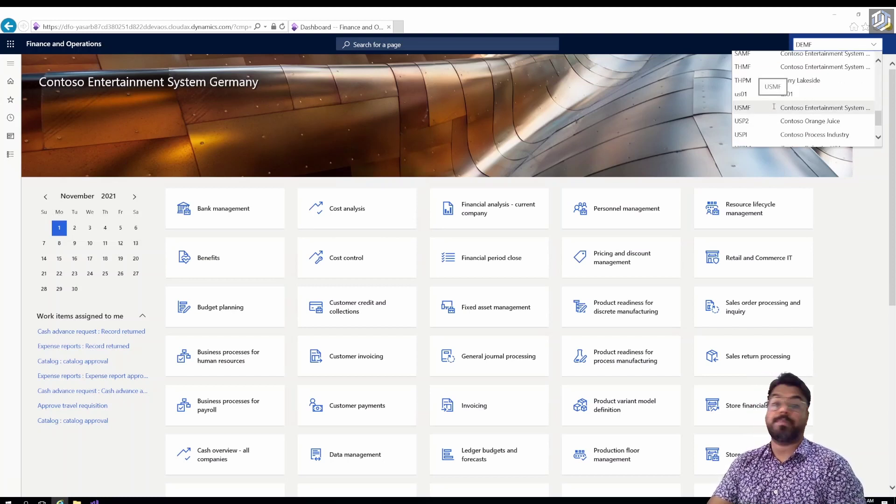
pyautogui.scroll(-2, 774, 107)
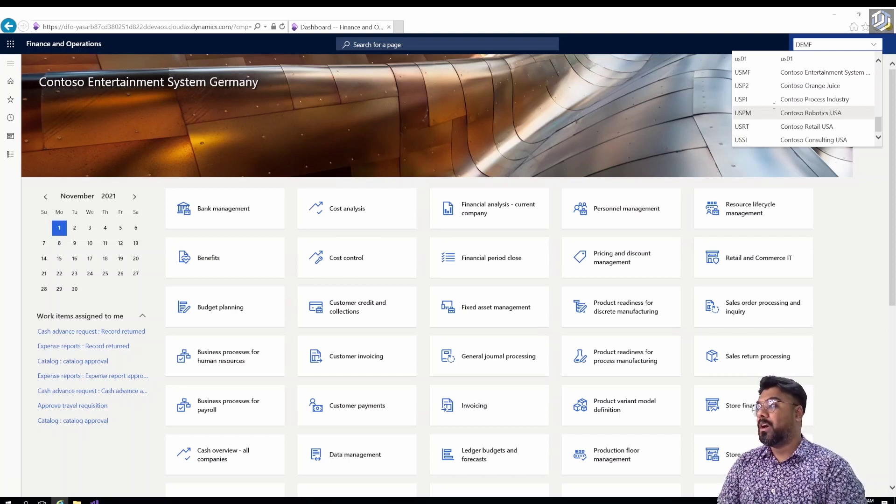
pyautogui.scroll(10, 774, 106)
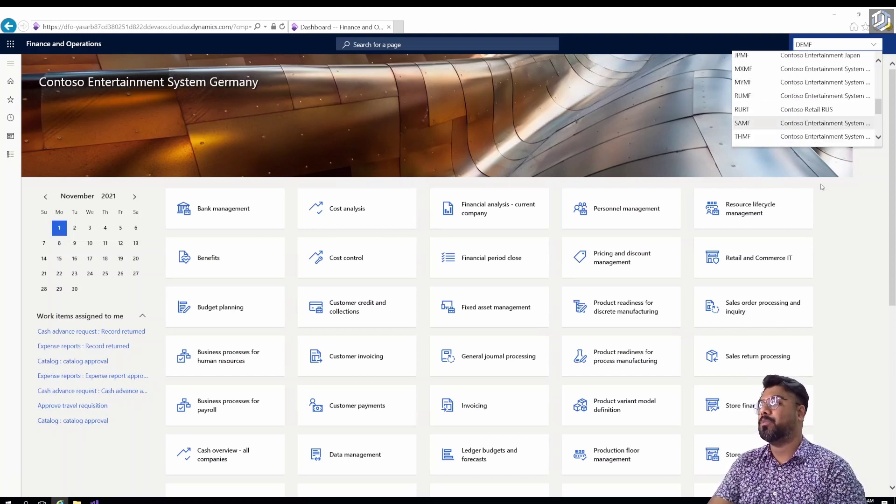
pyautogui.click(844, 211)
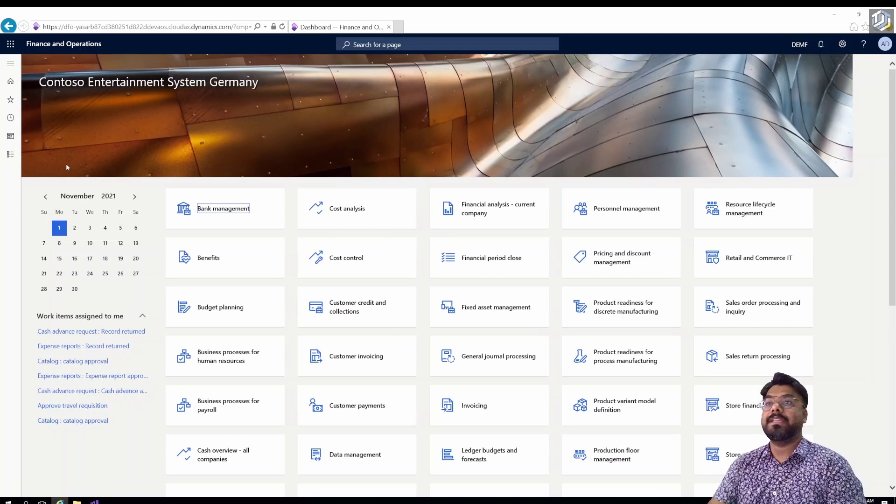
# Navigate to Modules > Organization administration > Organizations > Legal entities.
pyautogui.click(10, 65)
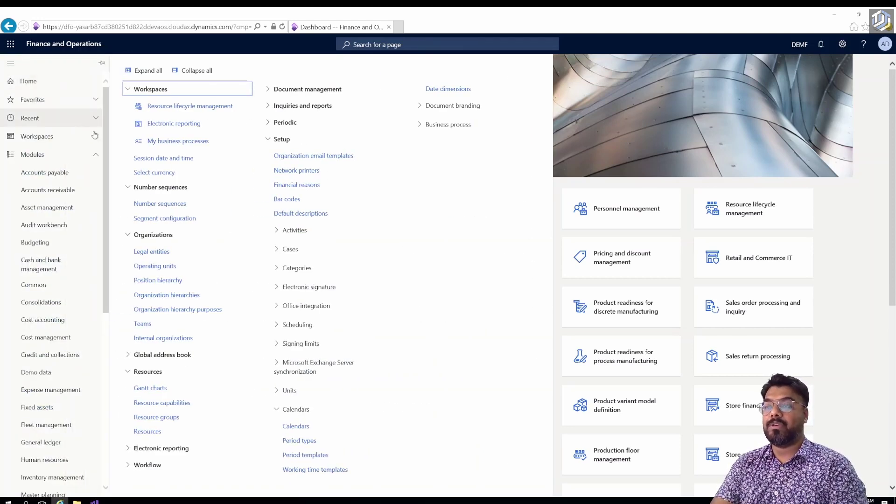
pyautogui.scroll(-6, 107, 138)
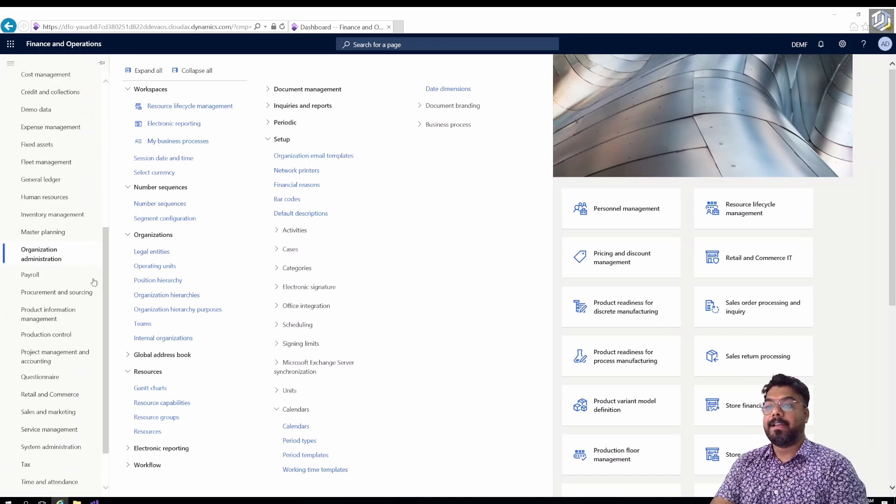
pyautogui.click(45, 257)
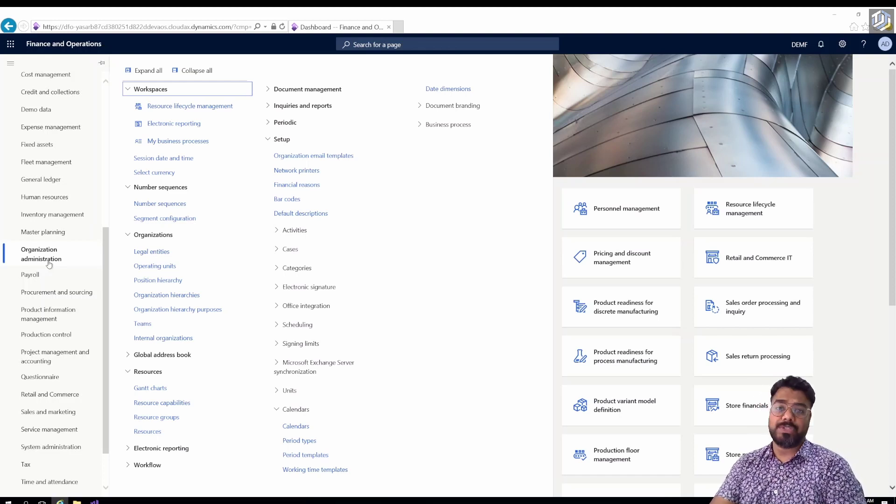
pyautogui.click(153, 252)
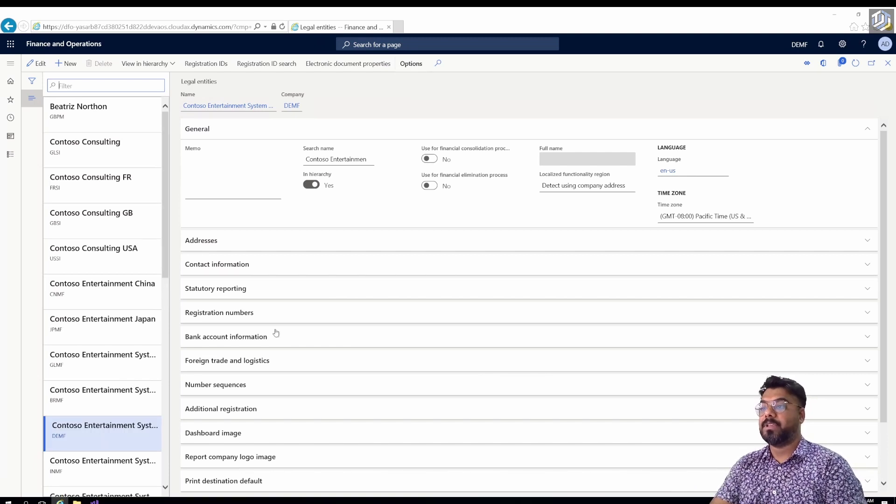
# Scroll through the legal entities list showing Contoso Consulting, Contoso Retail USA and us01.
pyautogui.scroll(-10, 132, 210)
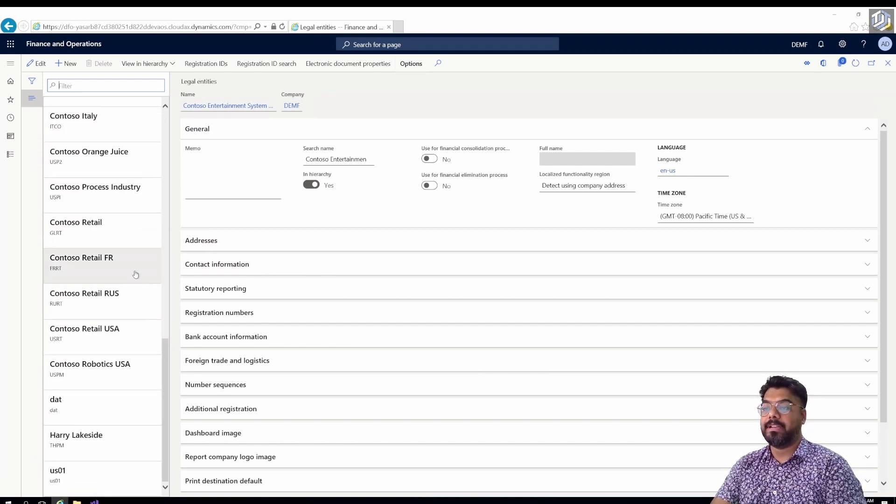
pyautogui.scroll(10, 135, 275)
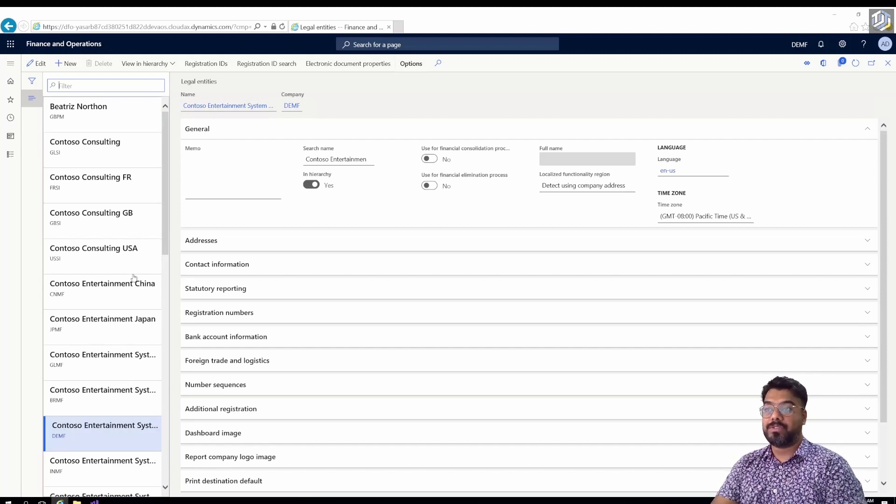
# Add a new legal entity record with Name 'ADC Motors Limited' and Company 'ADC'.
pyautogui.click(37, 63)
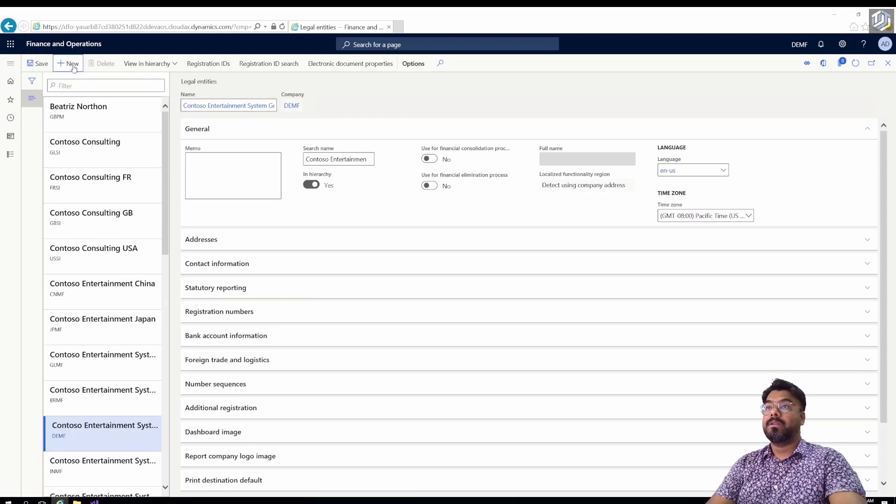
pyautogui.hotkey('alt', 'n')
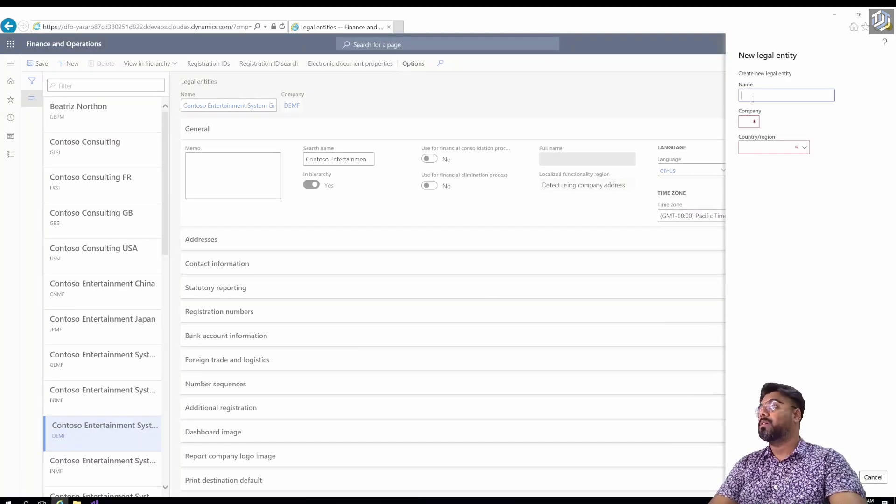
pyautogui.write('ADC Motors Limited')
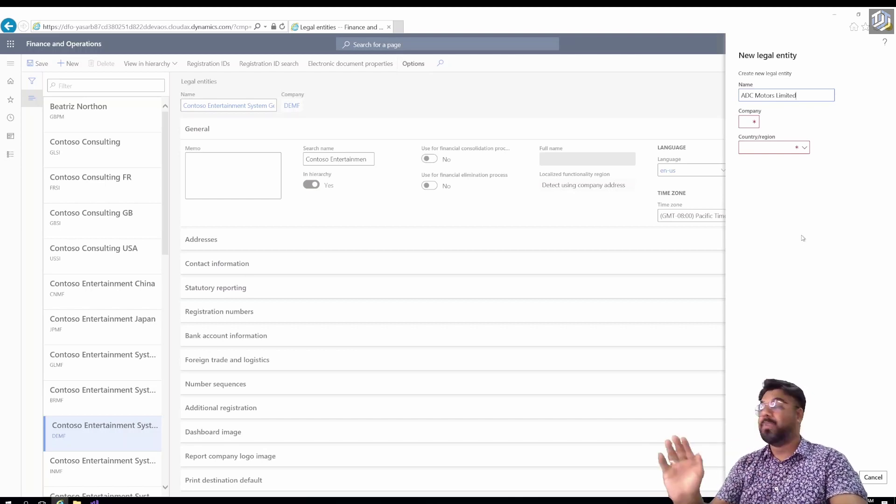
pyautogui.click(749, 125)
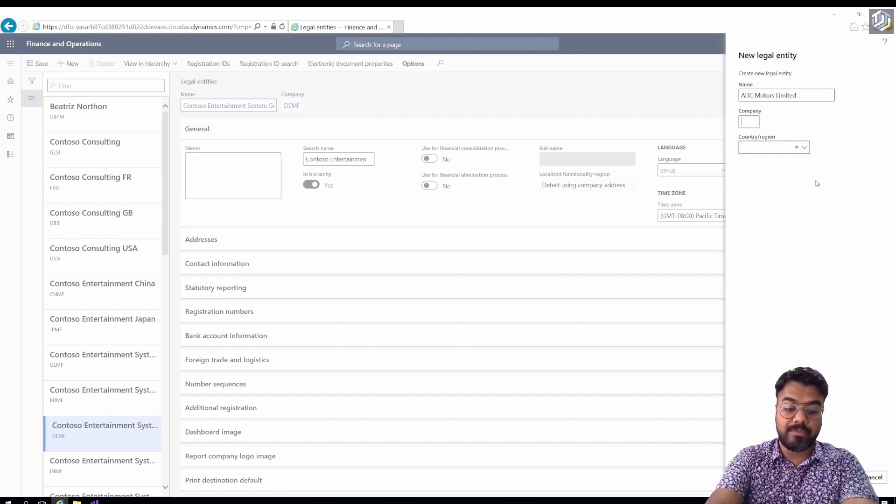
pyautogui.write('ADC')
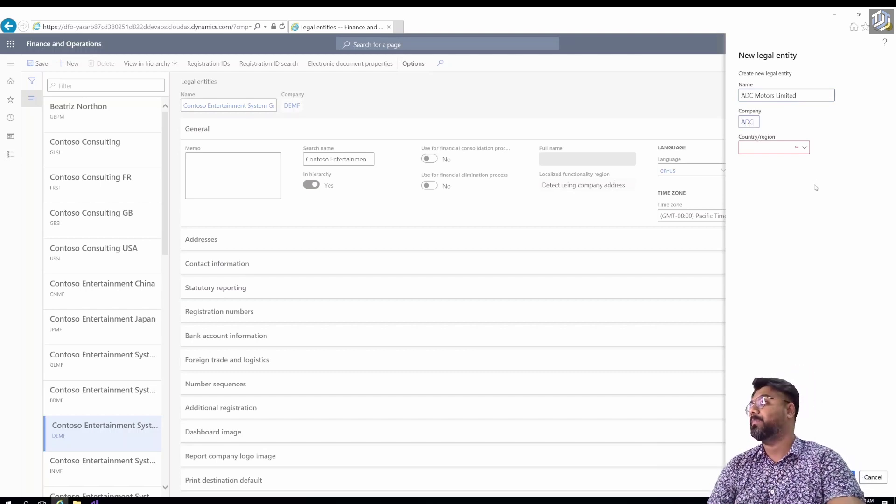
pyautogui.click(804, 150)
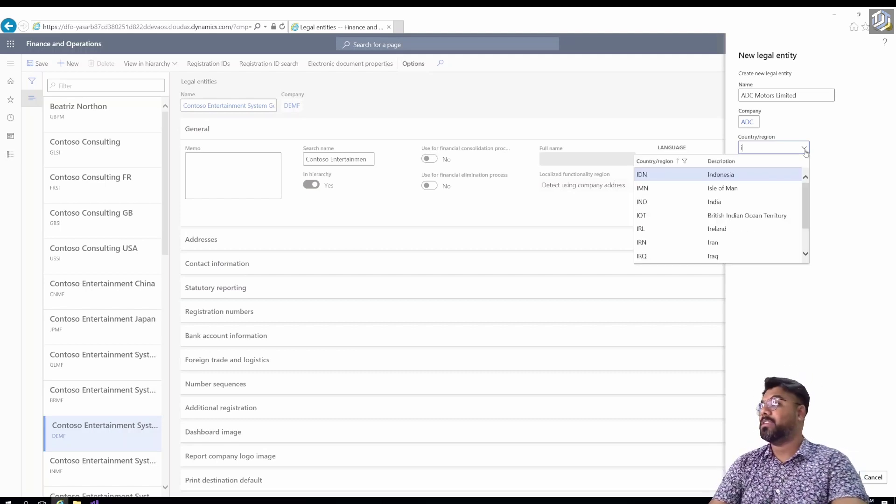
# Set the entity's Country/region to IND (India) and confirm it with OK.
pyautogui.write('i')
pyautogui.click(747, 206)
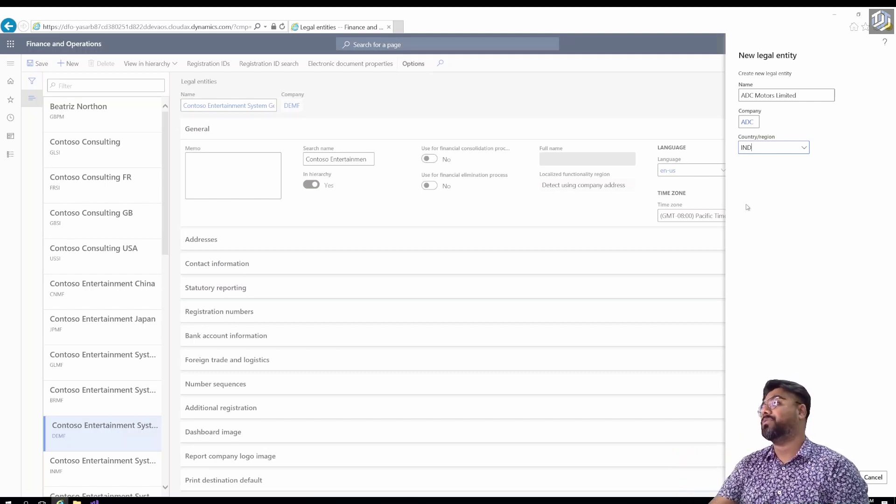
pyautogui.click(761, 206)
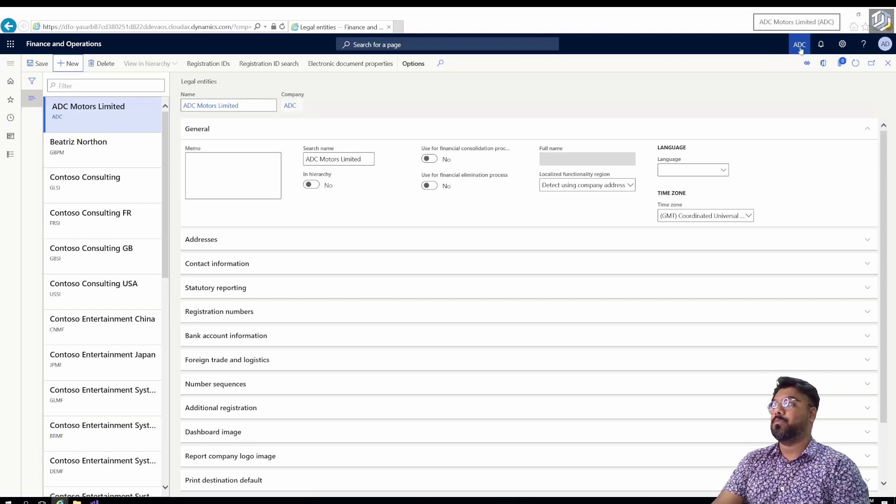
# Check the company picker and confirm ADC is the active company.
pyautogui.click(800, 49)
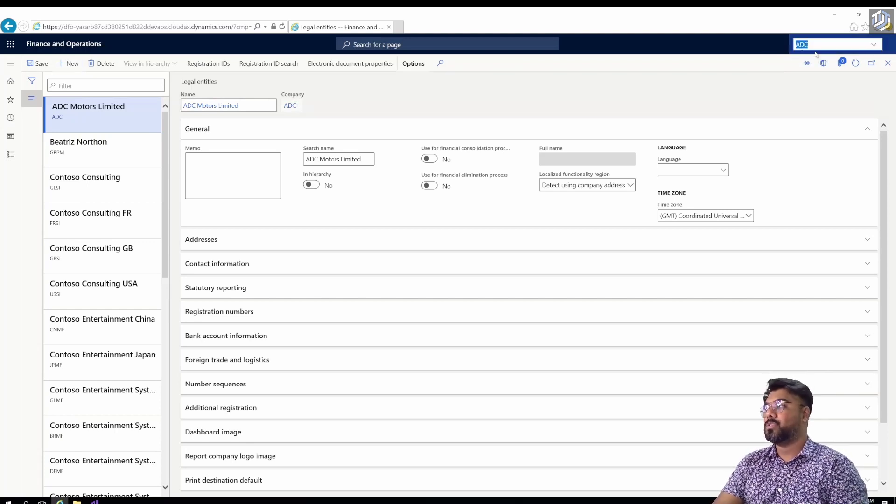
pyautogui.click(873, 45)
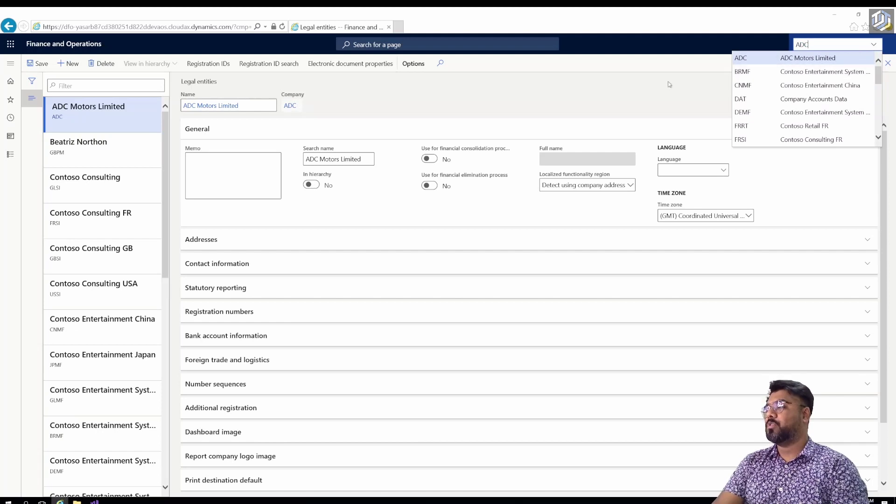
pyautogui.click(694, 71)
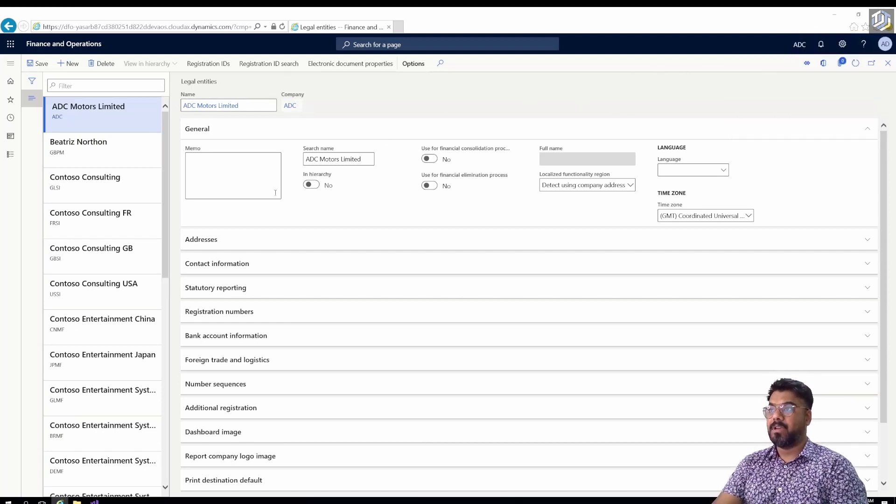
# Paste the 'ADC Motors Limited, a USD 35 billion organization…' description into the Memo.
pyautogui.click(200, 175)
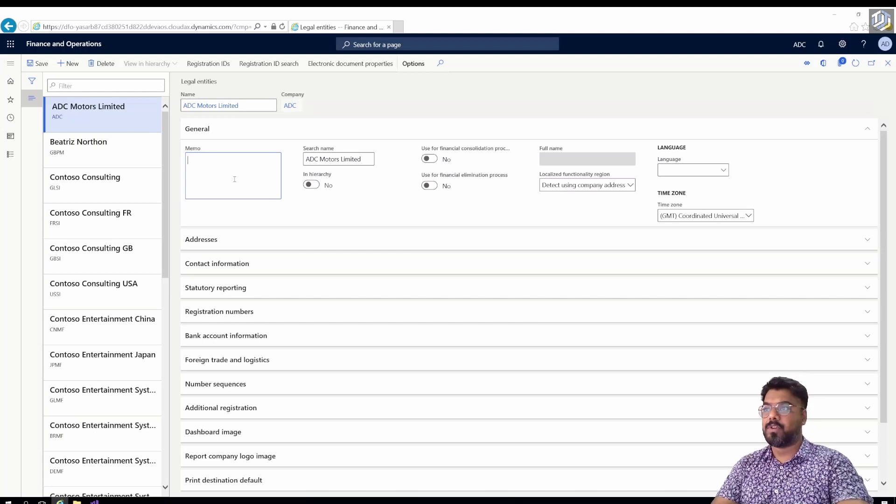
pyautogui.hotkey('ctrl', 'v')
pyautogui.hotkey('ctrl', 'Home')
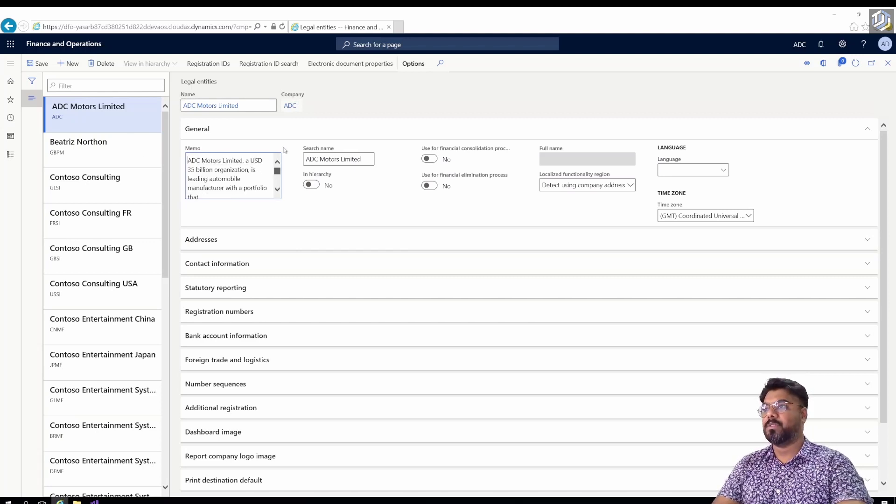
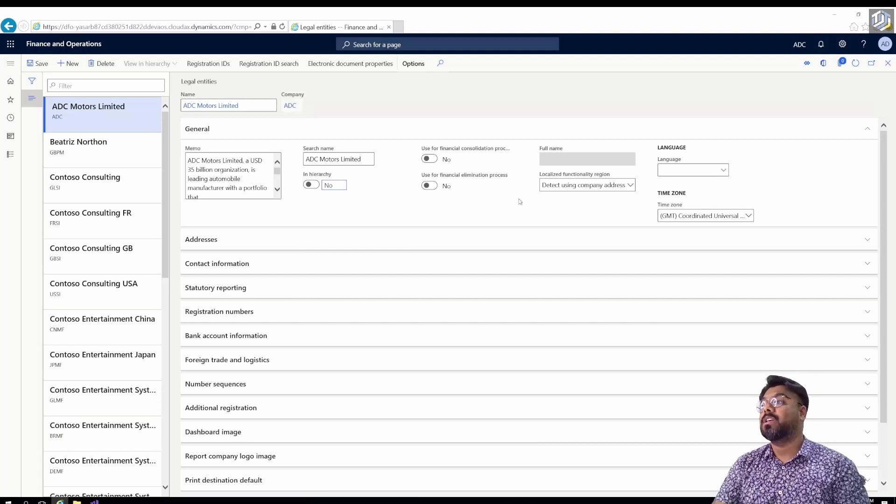
pyautogui.click(429, 158)
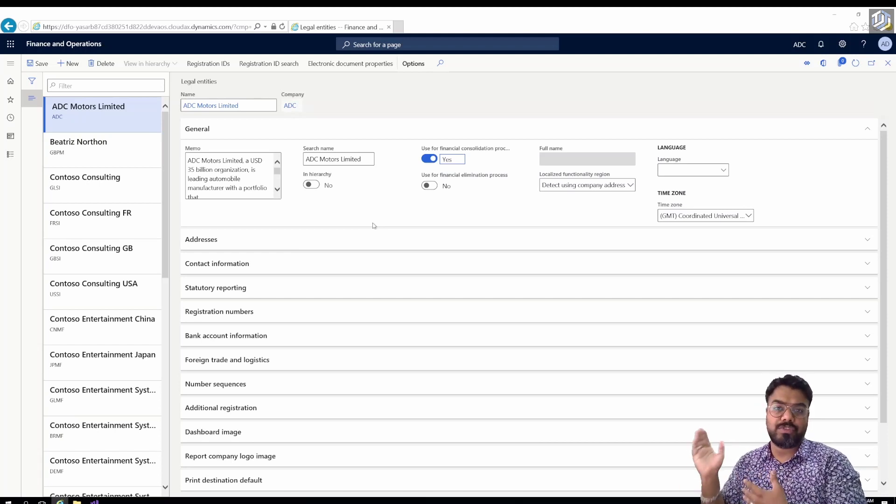
pyautogui.click(428, 159)
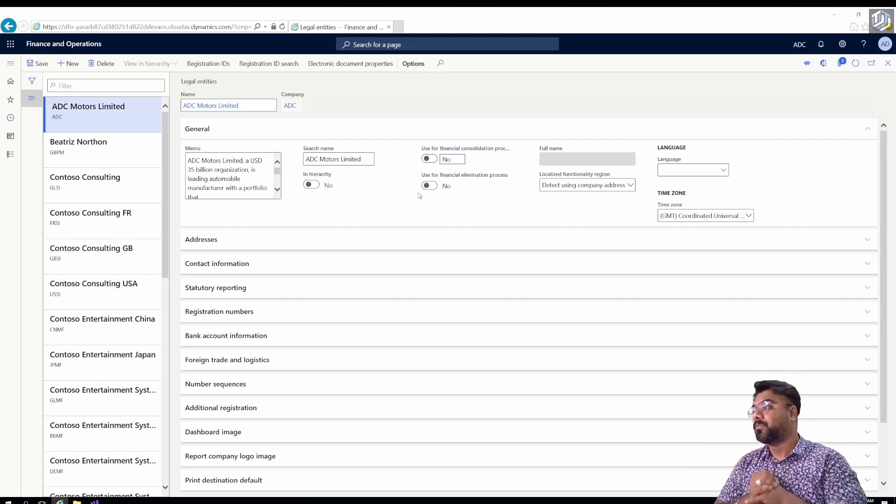
# Set the legal entity's language to en-us.
pyautogui.click(668, 170)
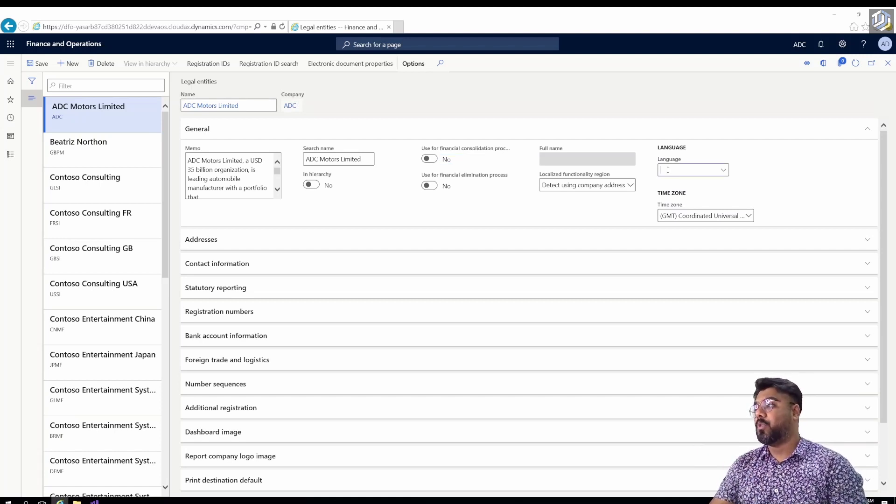
pyautogui.write('en')
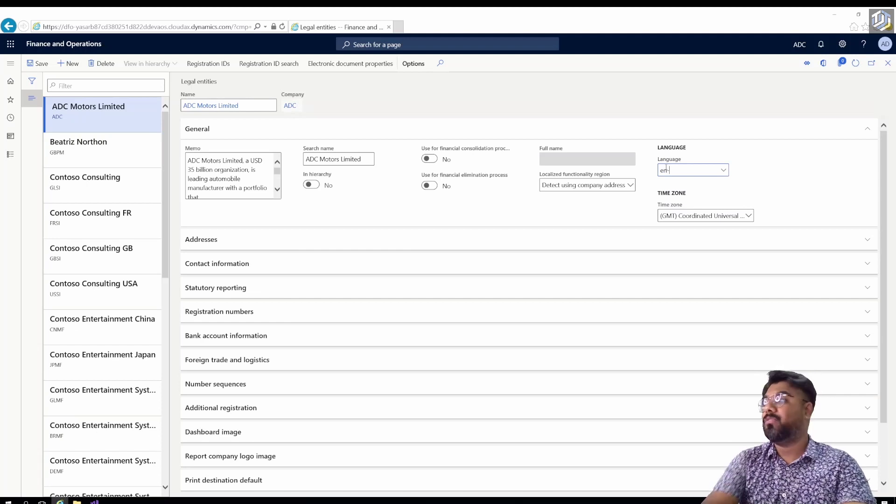
pyautogui.write('-us')
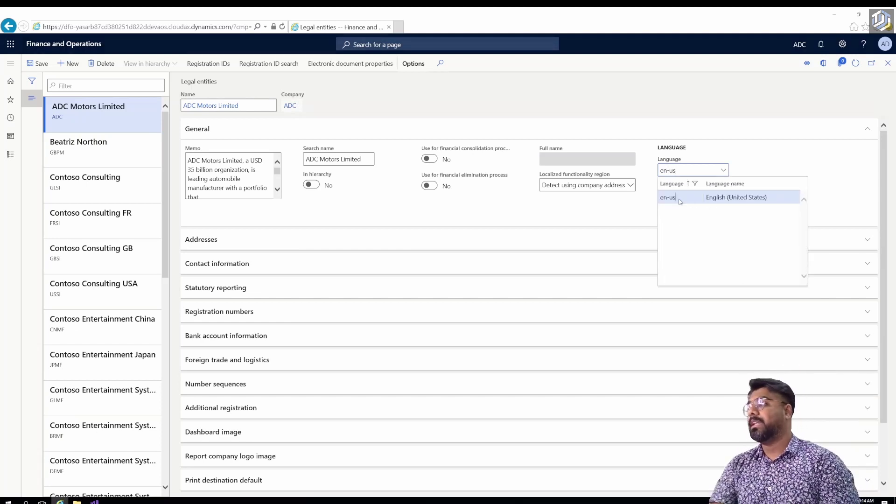
pyautogui.click(679, 198)
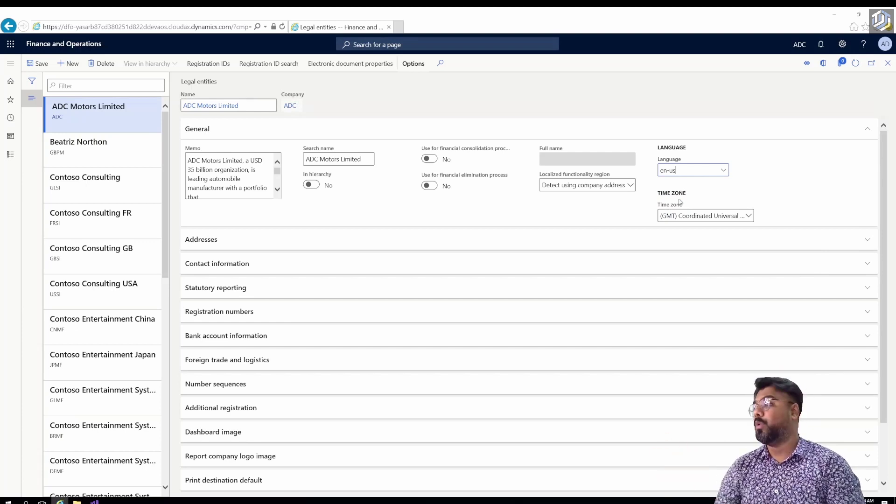
# Set the time zone to (GMT+05:30) Chennai, Kolkata.
pyautogui.click(747, 216)
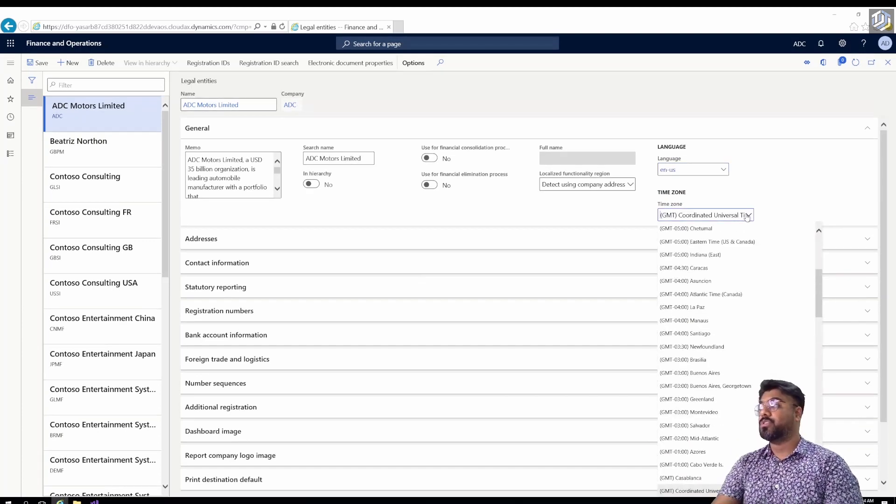
pyautogui.scroll(-4, 730, 321)
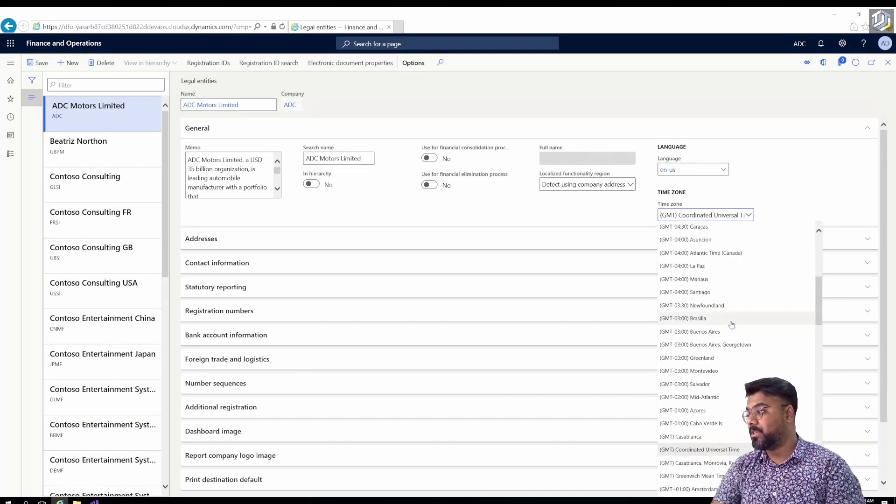
pyautogui.scroll(-1, 732, 325)
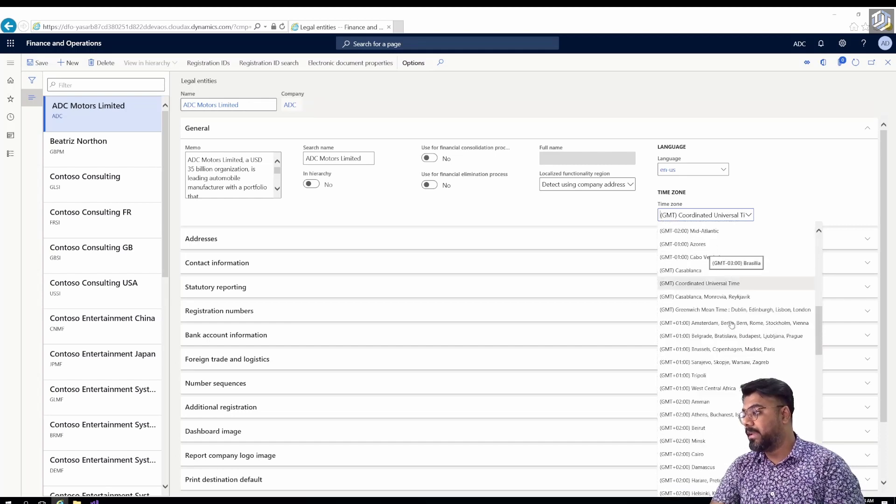
pyautogui.scroll(-1, 731, 325)
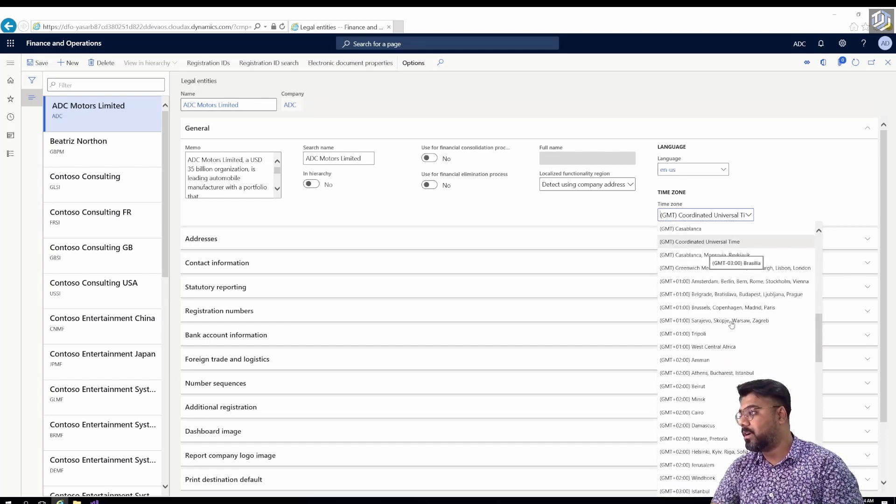
pyautogui.scroll(-4, 731, 325)
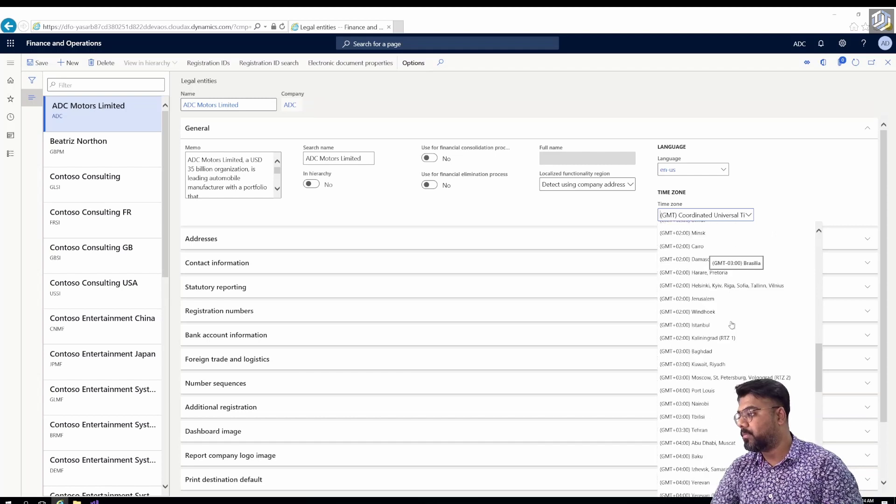
pyautogui.scroll(-2, 732, 324)
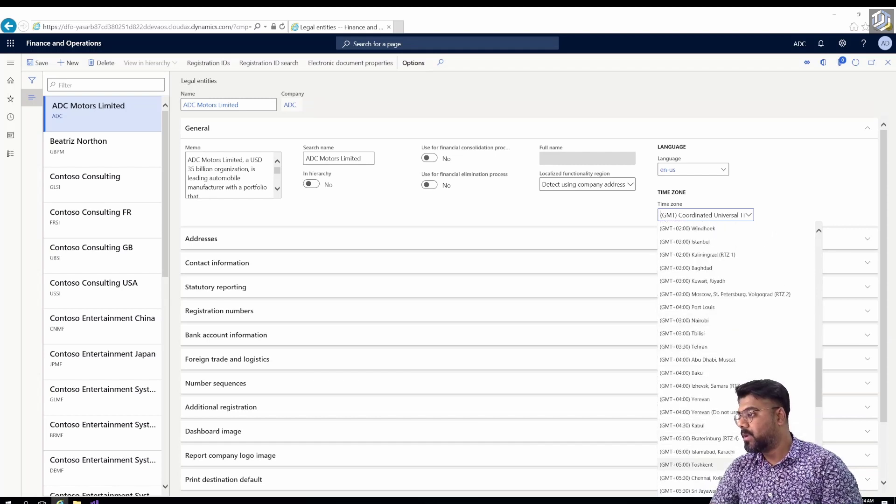
pyautogui.press('Return')
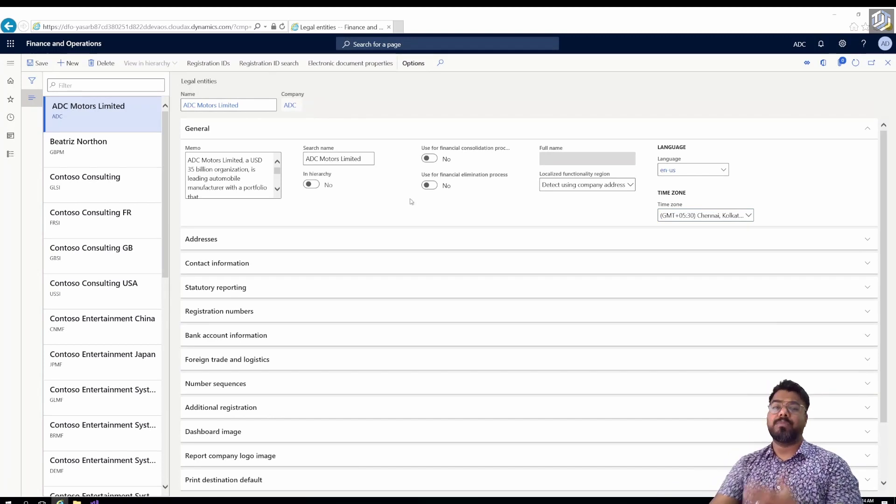
pyautogui.click(257, 244)
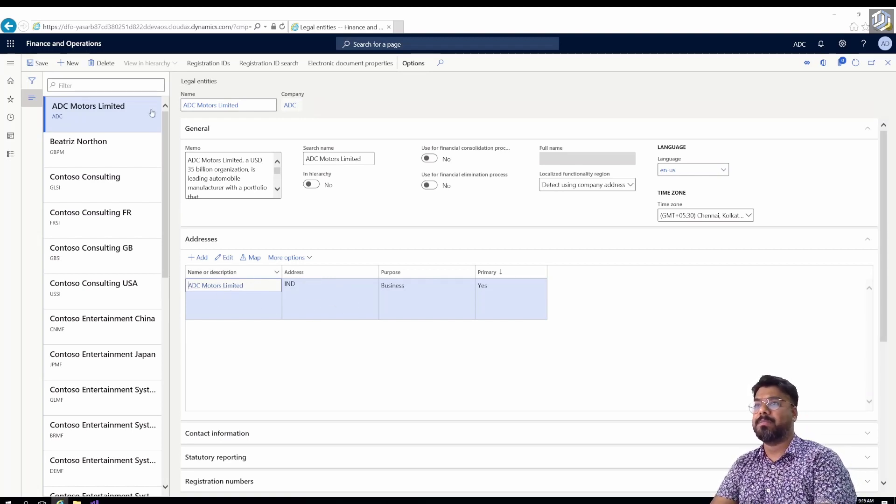
# Open ADC Motors Limited's IND Business address in the Edit address form.
pyautogui.click(226, 257)
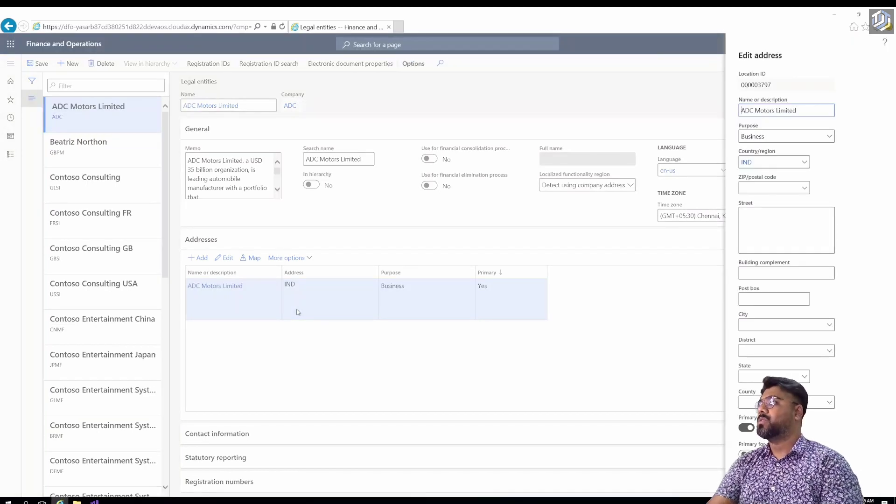
# Check the address name and keep Business as the address purpose.
pyautogui.tripleClick(810, 106)
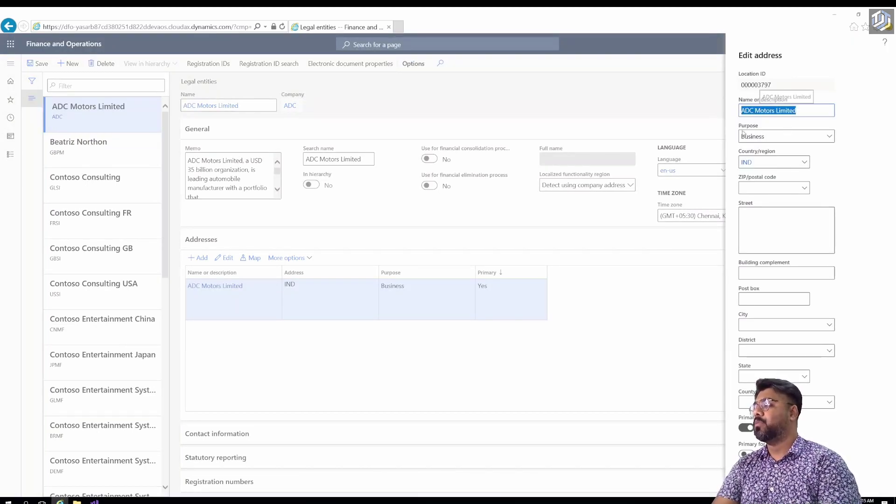
pyautogui.press('Tab')
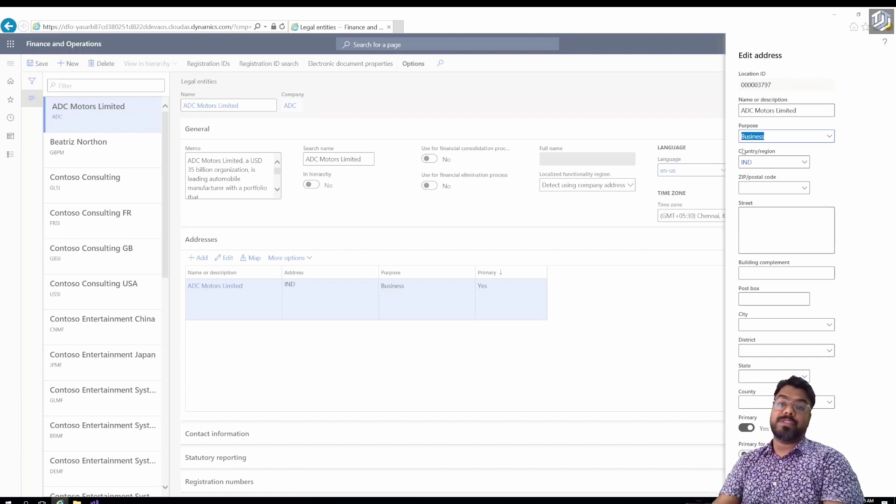
pyautogui.hotkey('alt', 'Down')
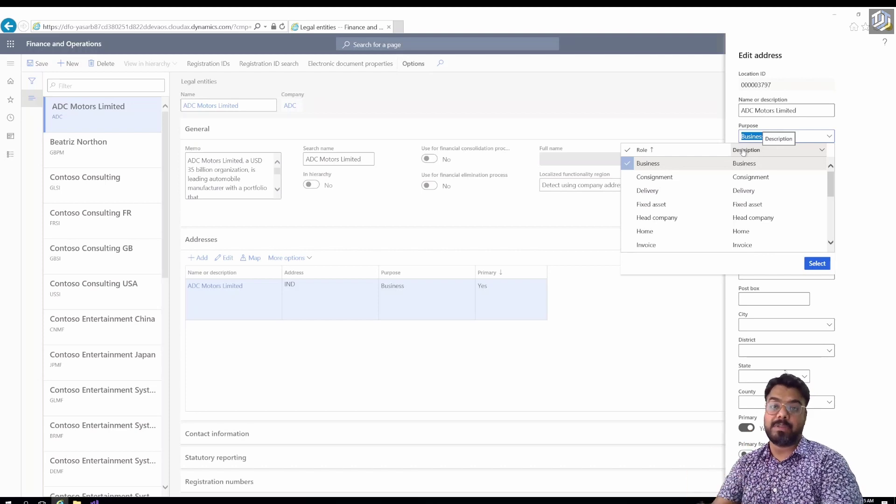
pyautogui.click(763, 138)
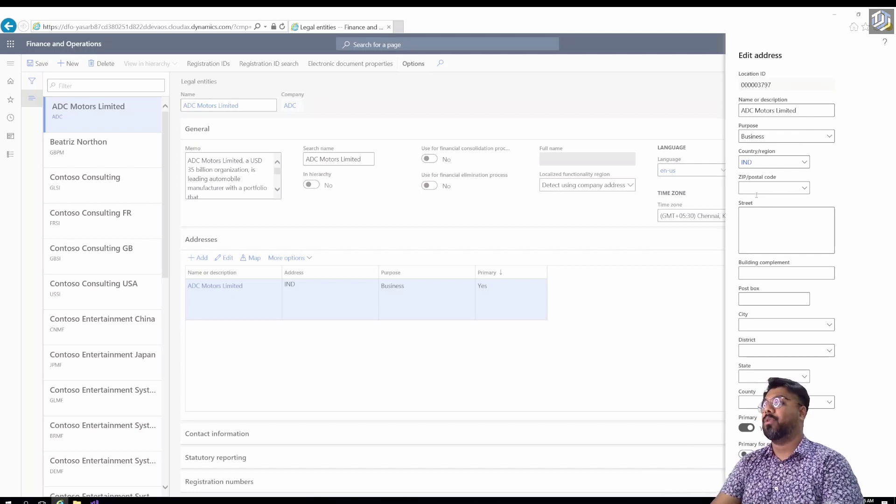
# Go from the ZIP/postal code field to its setup records via View details.
pyautogui.click(806, 189)
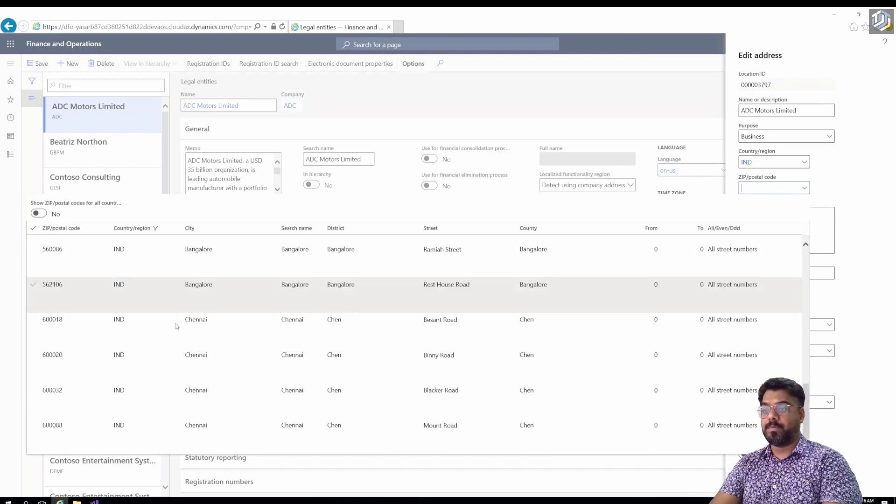
pyautogui.click(835, 190)
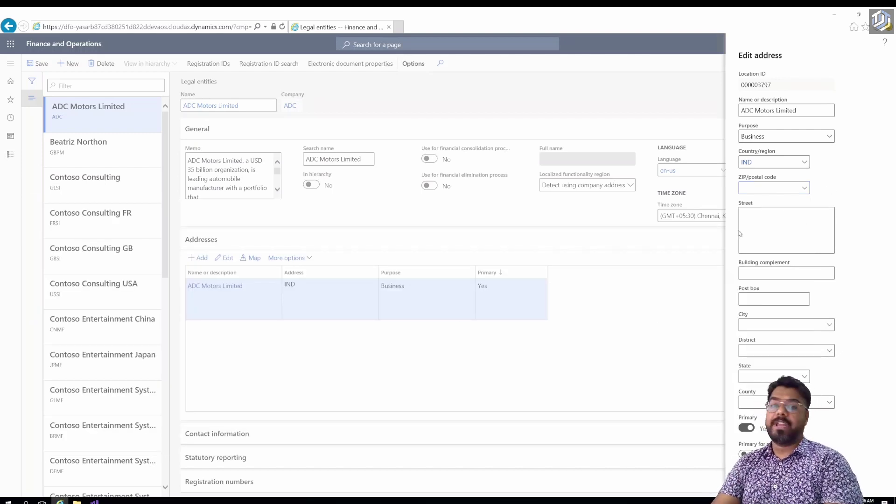
pyautogui.rightClick(805, 190)
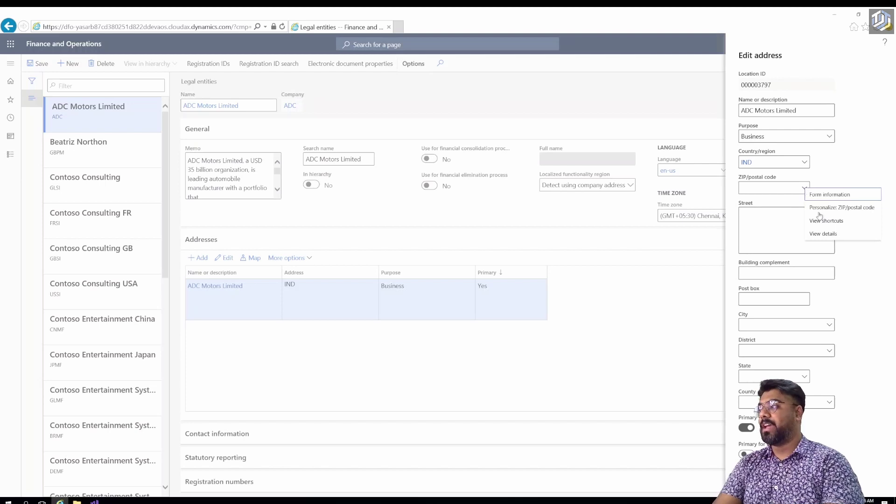
pyautogui.click(824, 234)
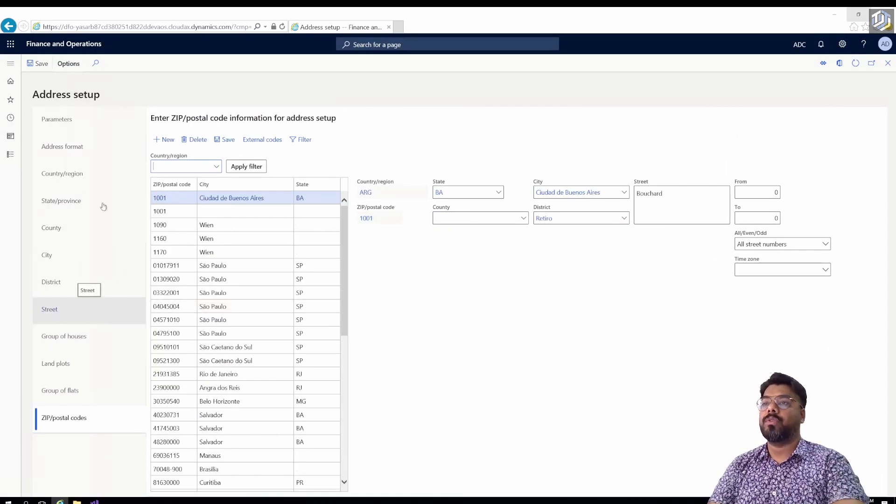
# Replace the USA filter so the State/province list shows only IND states.
pyautogui.click(76, 175)
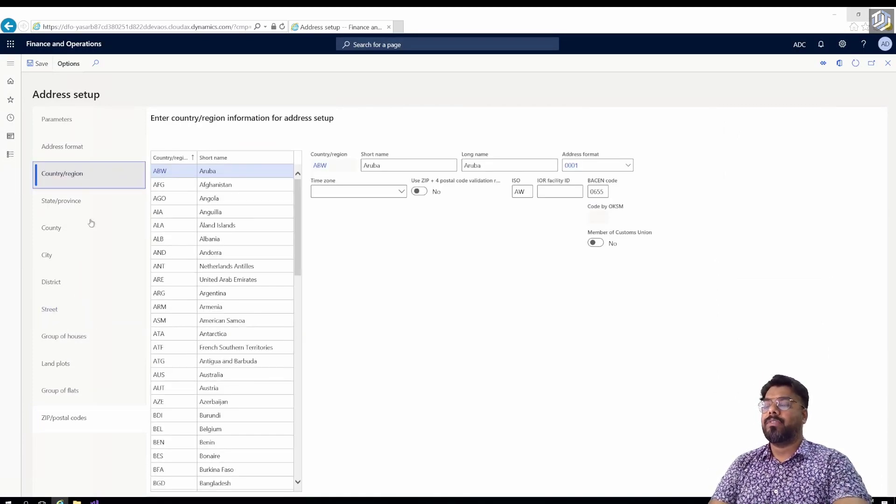
pyautogui.click(66, 202)
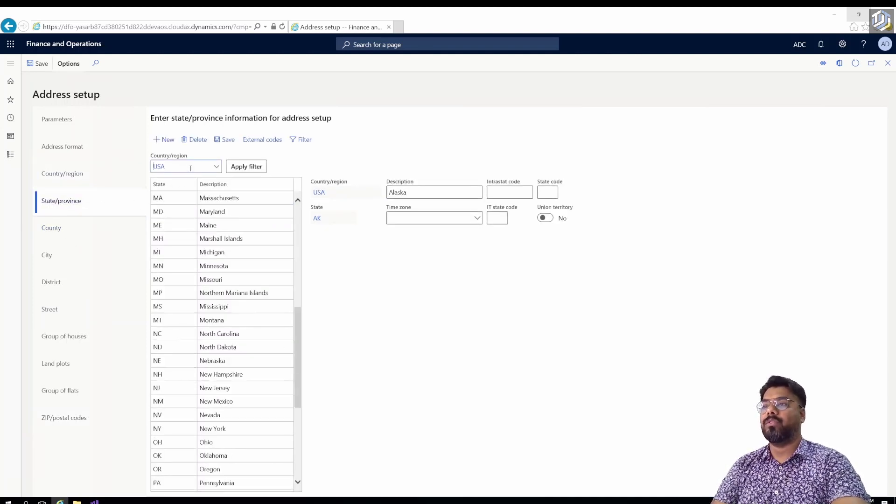
pyautogui.hotkey('ctrl', 'a')
pyautogui.press('BackSpace')
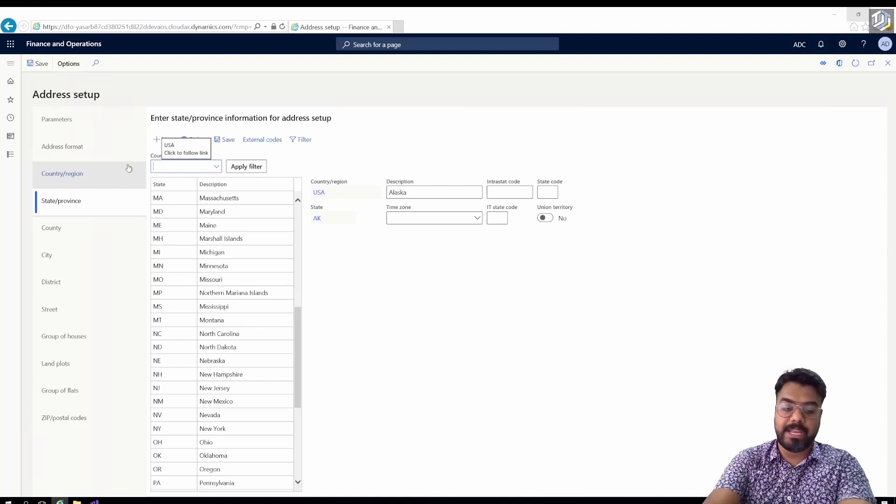
pyautogui.write('ind')
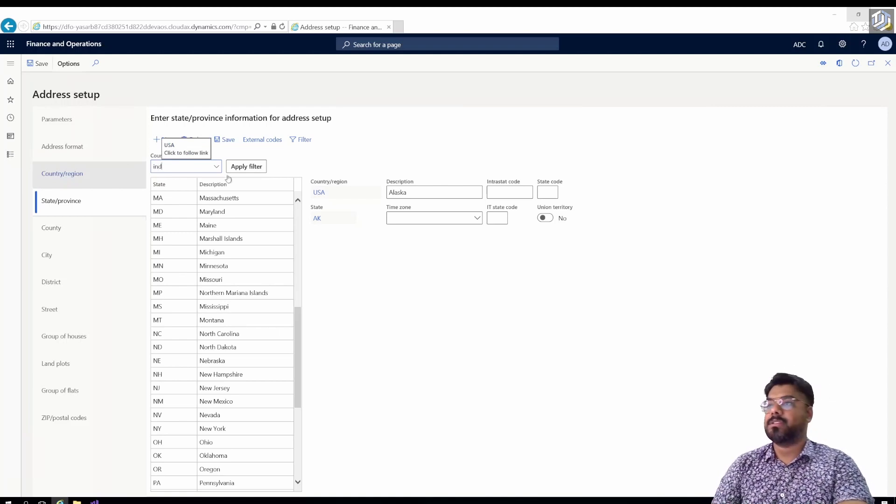
pyautogui.click(246, 166)
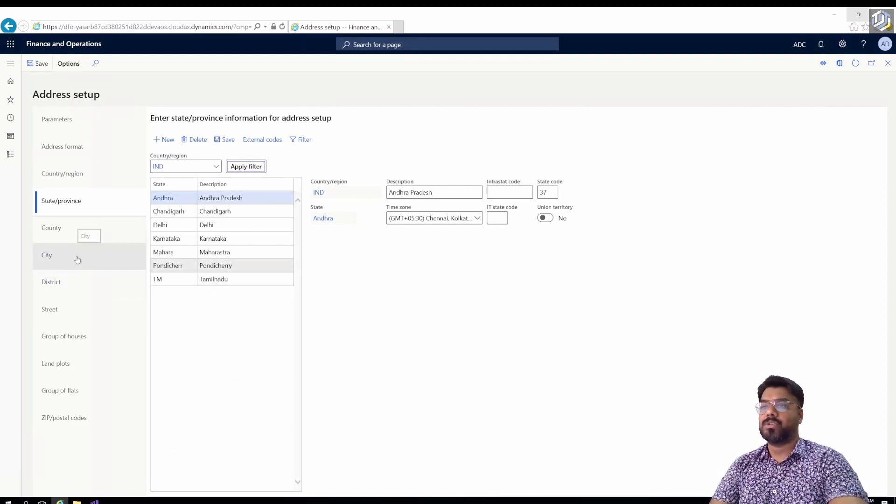
# List City records for IND: Hyderabad, Delhi, Bangalore, Mumbai and Chennai.
pyautogui.click(47, 256)
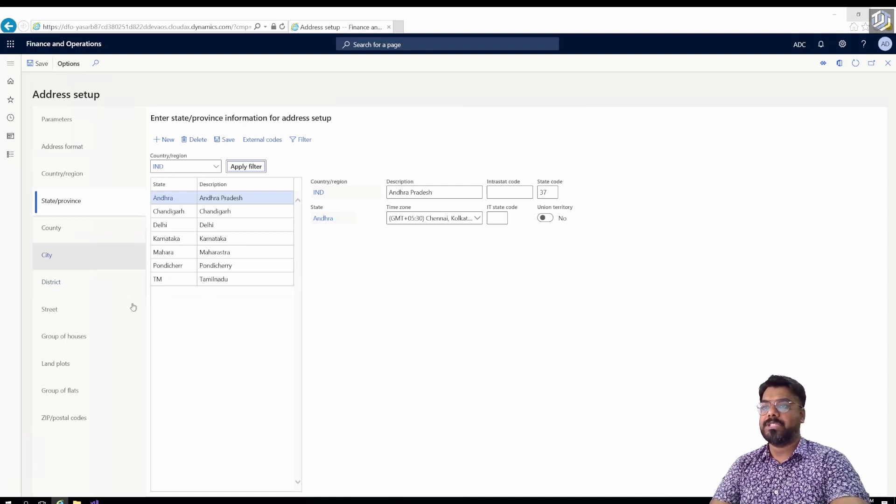
pyautogui.click(122, 173)
pyautogui.write('ind')
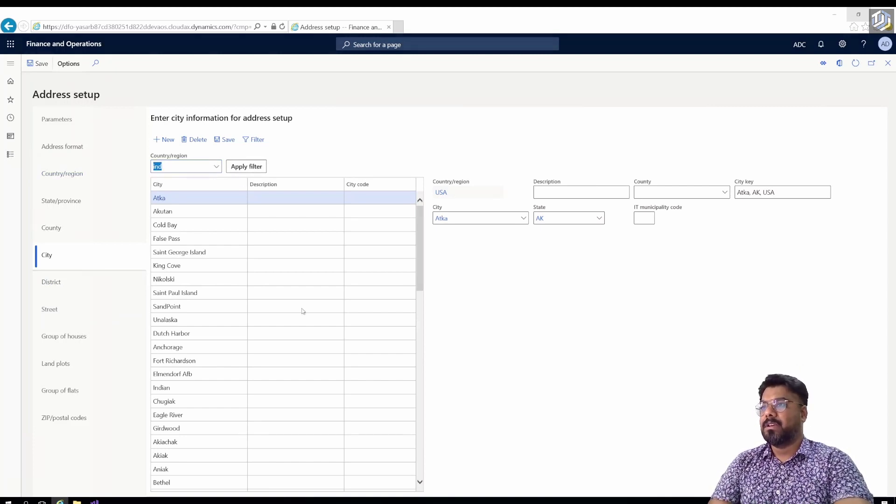
pyautogui.click(202, 253)
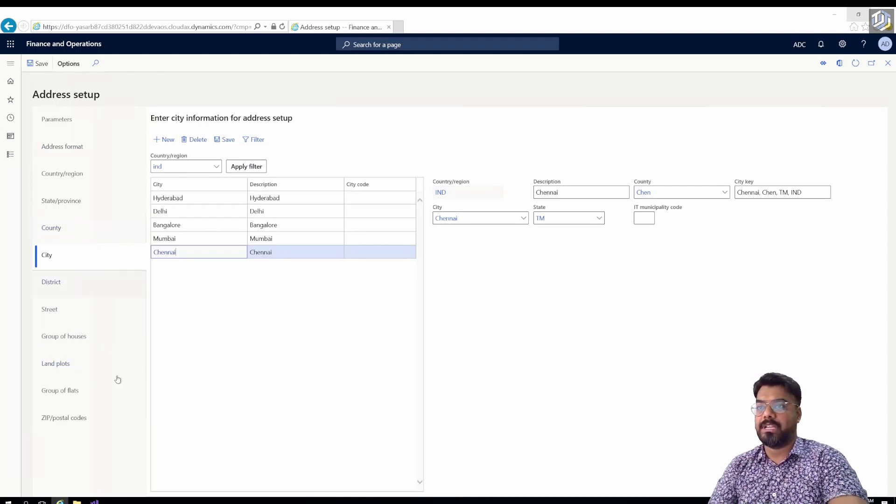
# Filter the ZIP/postal codes list to IND.
pyautogui.click(71, 423)
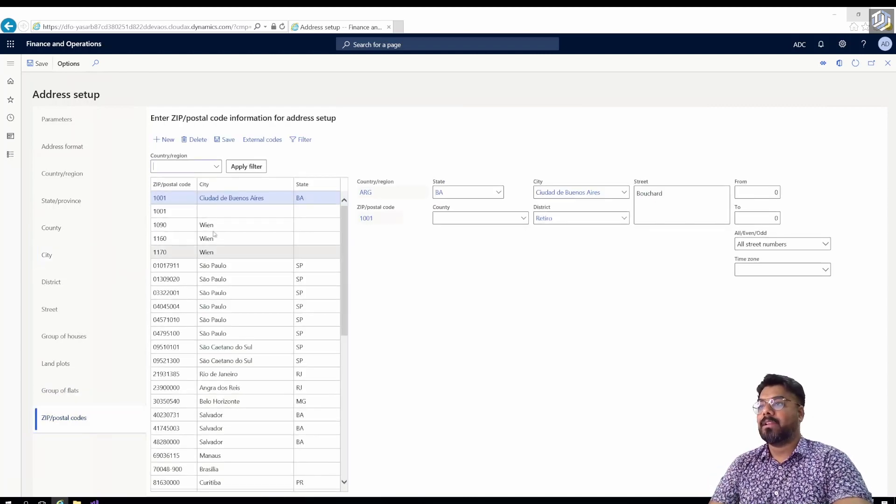
pyautogui.write('ind')
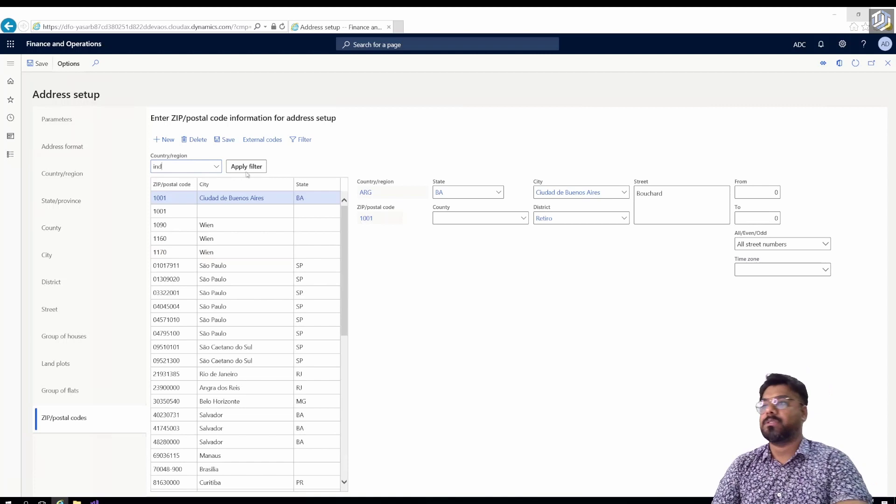
pyautogui.click(247, 169)
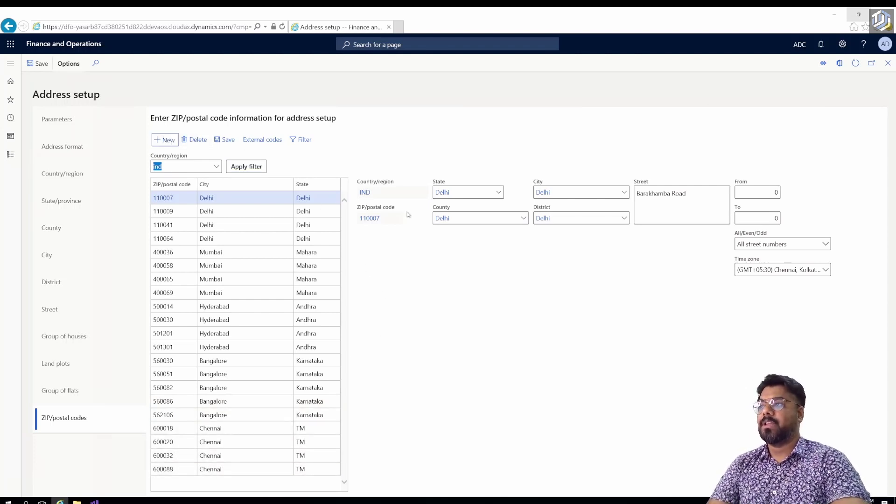
# Create and save postal code 600080 for Chennai, state Tamilnadu (TM), with the pasted street.
pyautogui.hotkey('alt', 'n')
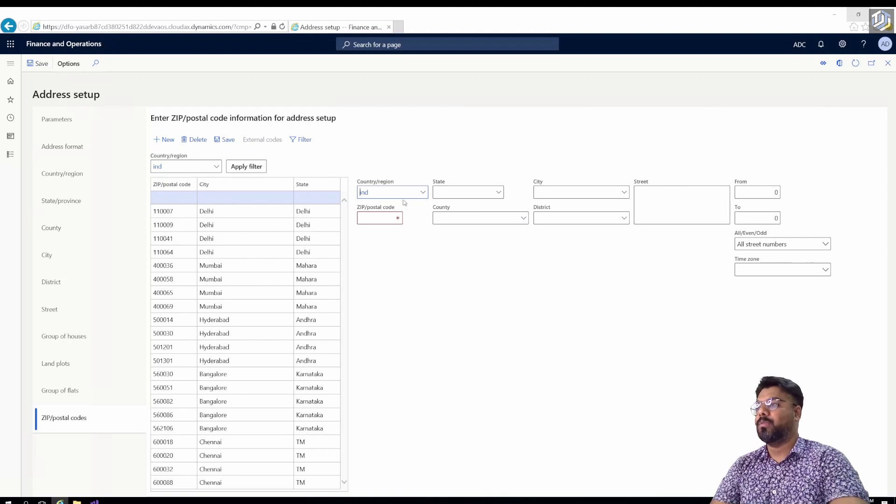
pyautogui.click(499, 194)
pyautogui.click(470, 301)
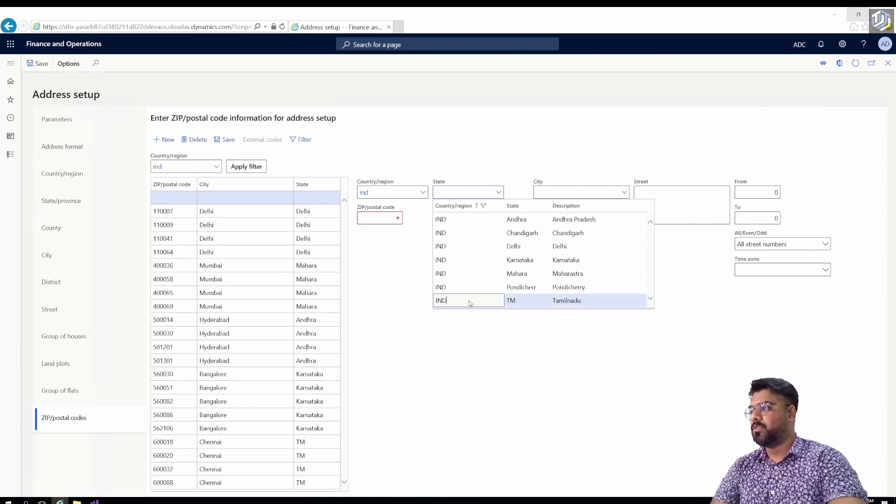
pyautogui.click(625, 192)
pyautogui.click(329, 220)
pyautogui.click(682, 203)
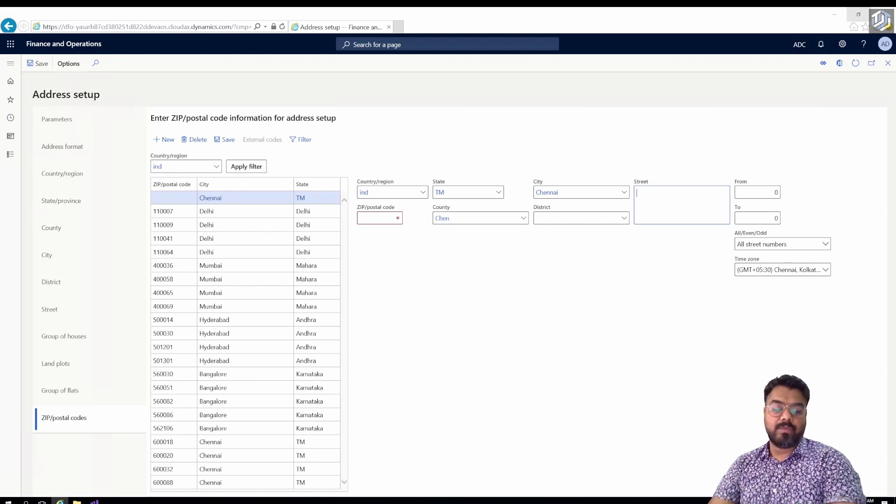
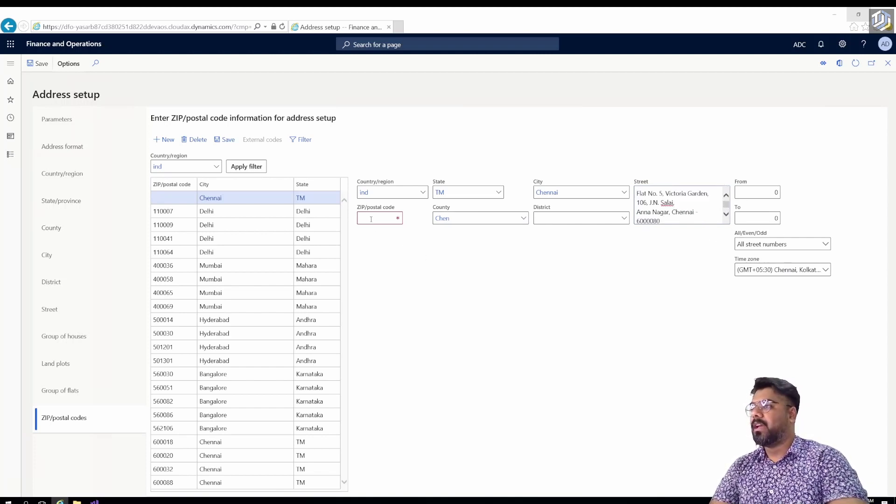
pyautogui.write('6000')
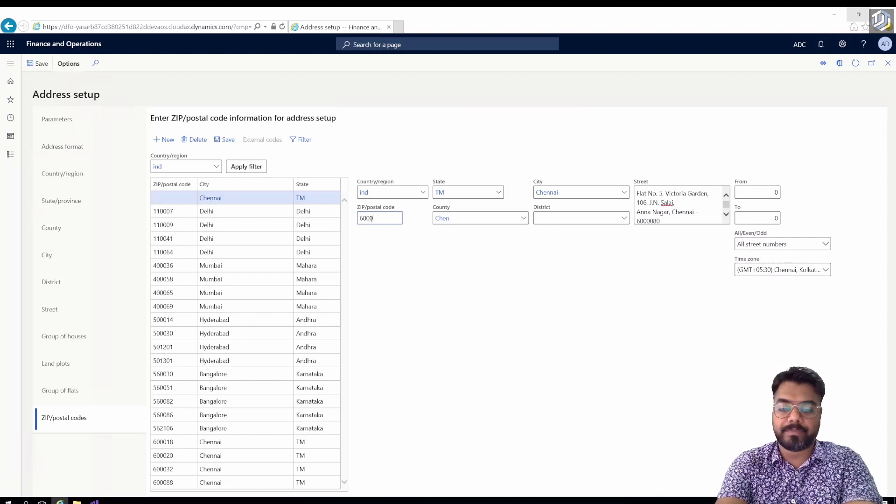
pyautogui.write('80')
pyautogui.click(449, 287)
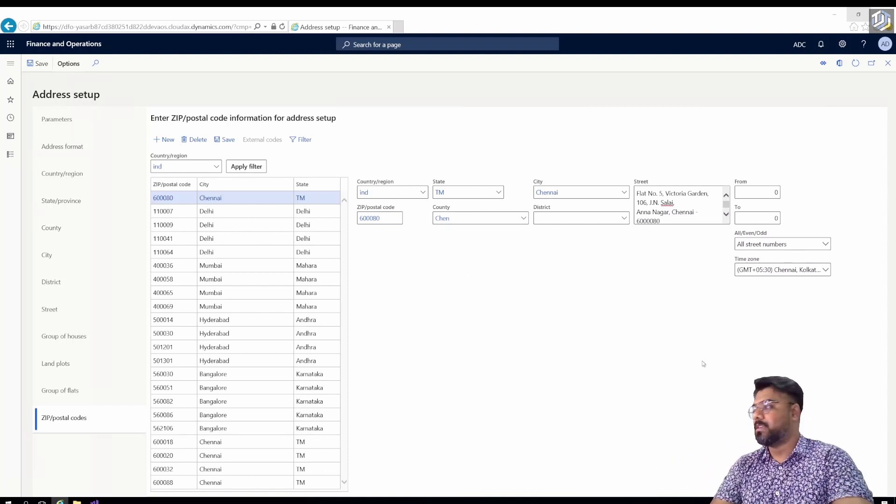
pyautogui.click(37, 63)
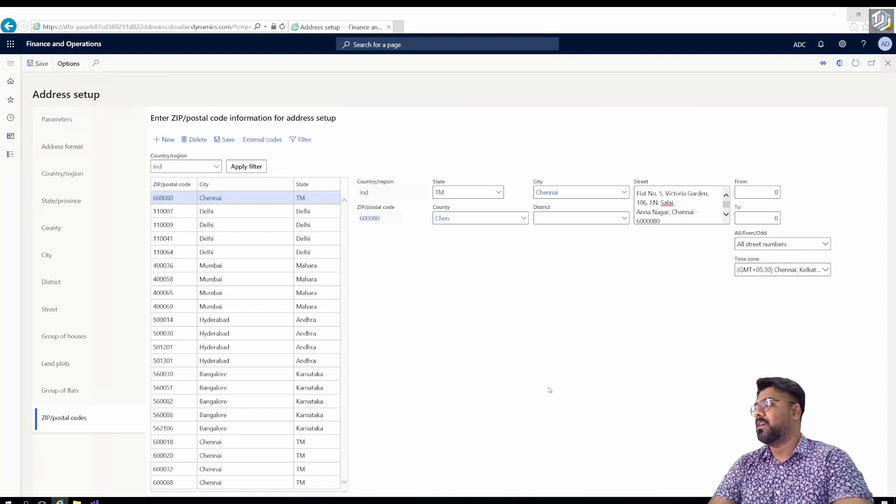
# Assign postal code 600080 to the Business address and review the resulting Chennai street address.
pyautogui.press('Escape')
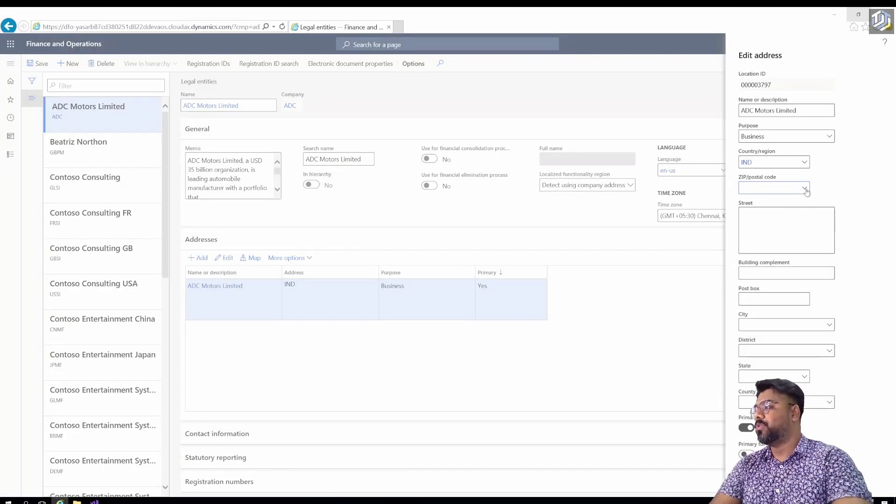
pyautogui.click(805, 188)
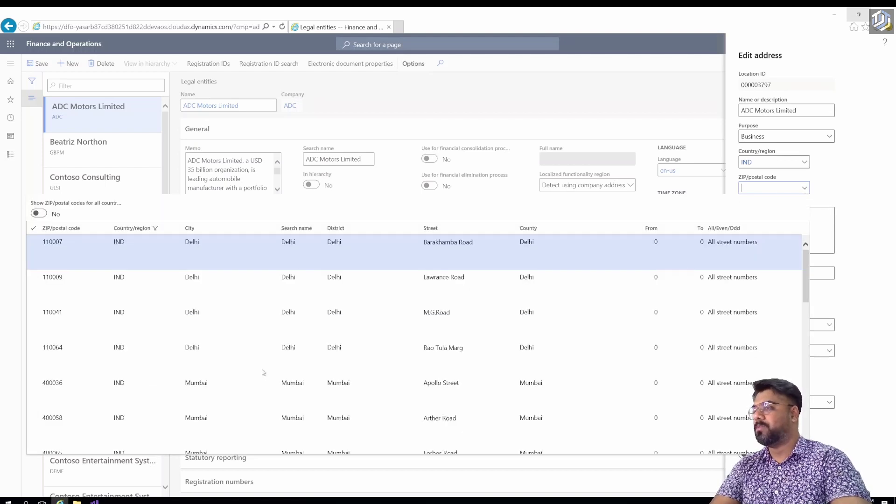
pyautogui.scroll(-5, 262, 383)
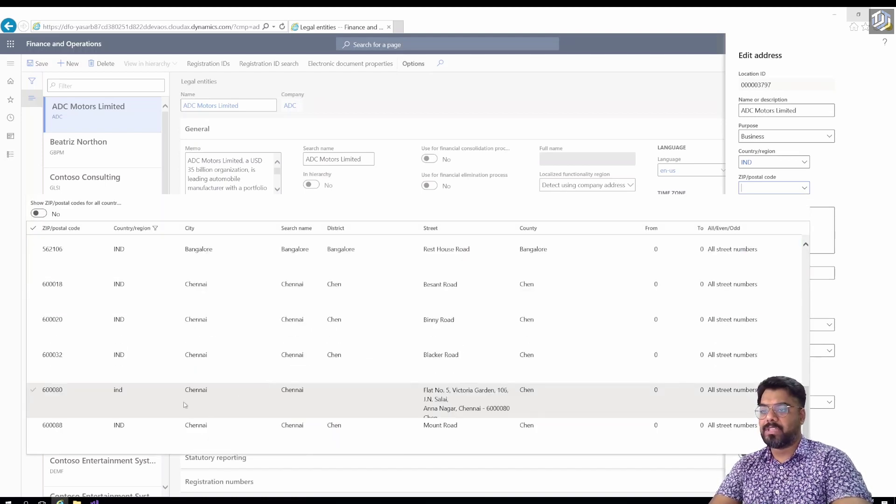
pyautogui.click(252, 396)
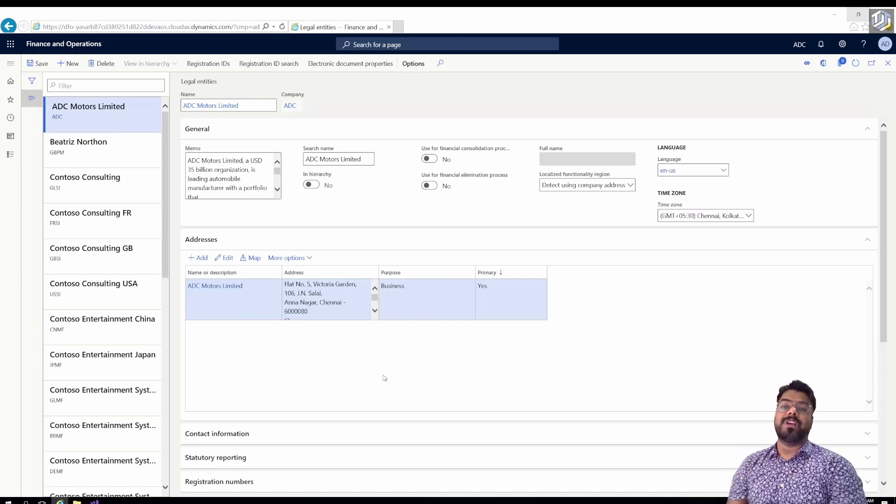
pyautogui.click(312, 314)
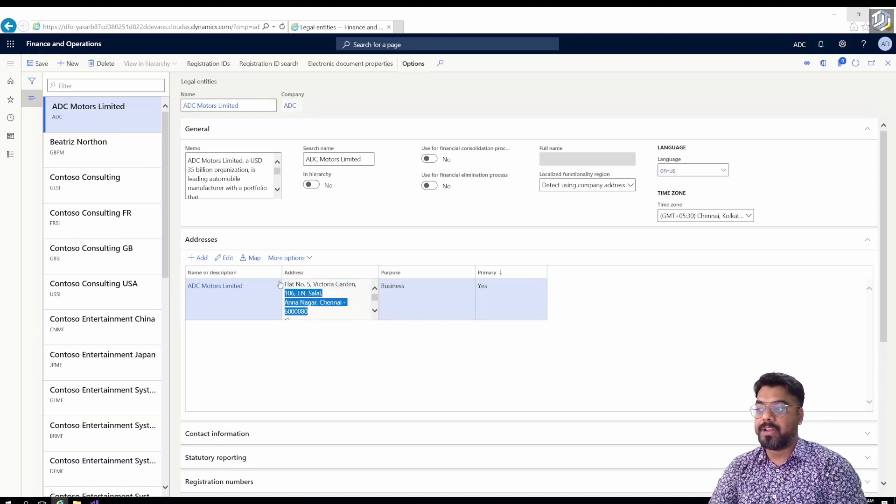
pyautogui.click(317, 362)
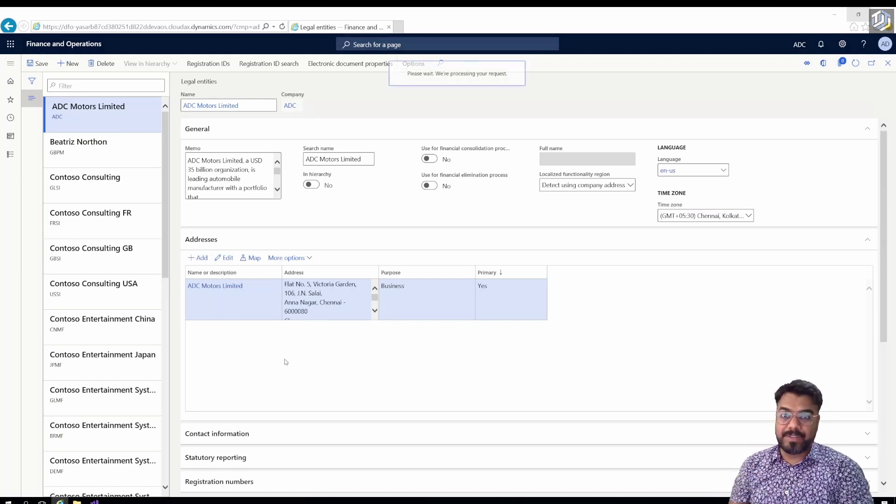
# Add a new address named 'Delivery Address' with purpose Delivery.
pyautogui.hotkey('alt', 'n')
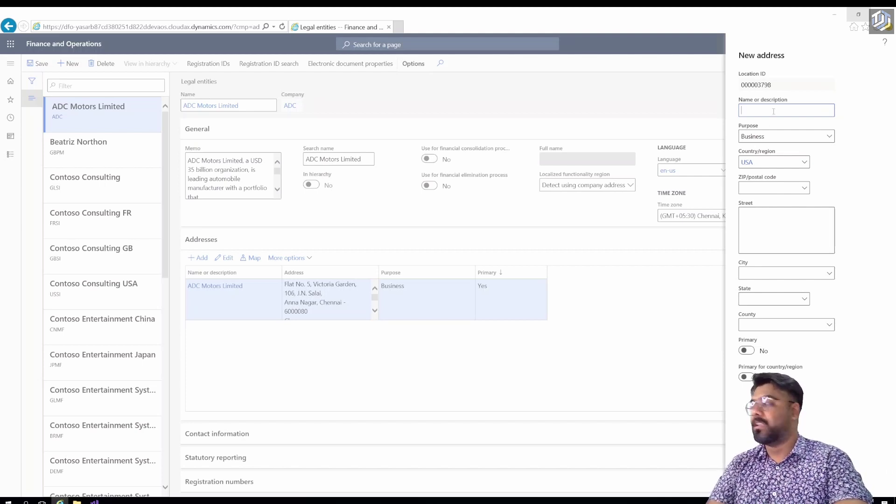
pyautogui.write('Delivery Address')
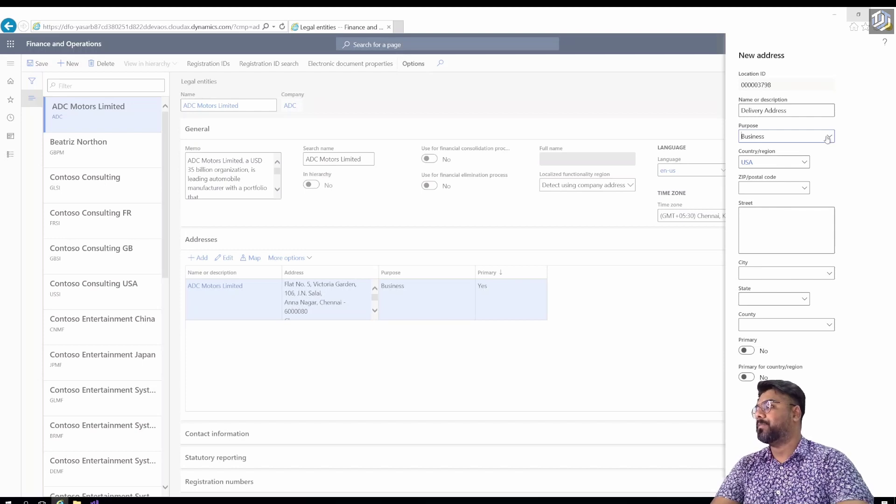
pyautogui.click(829, 139)
pyautogui.click(817, 190)
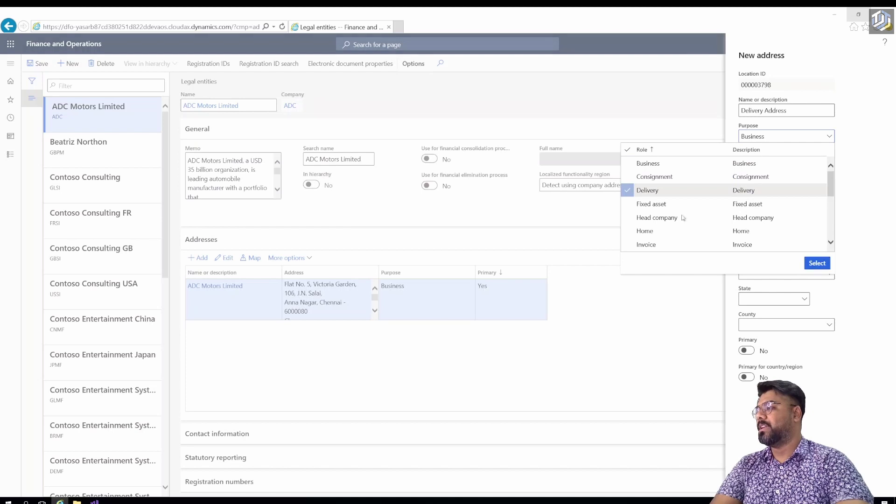
pyautogui.click(809, 262)
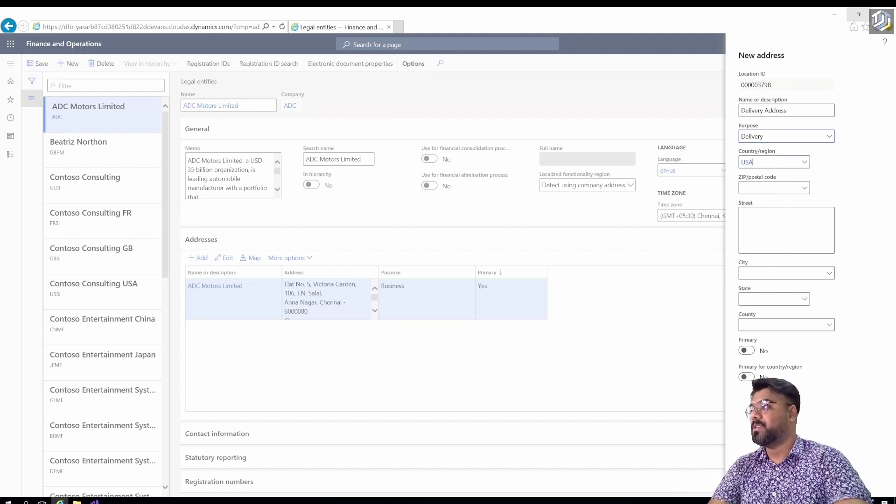
# Set its country/region to IND and postal code to 600088, Mount Road, Chennai.
pyautogui.write('ind')
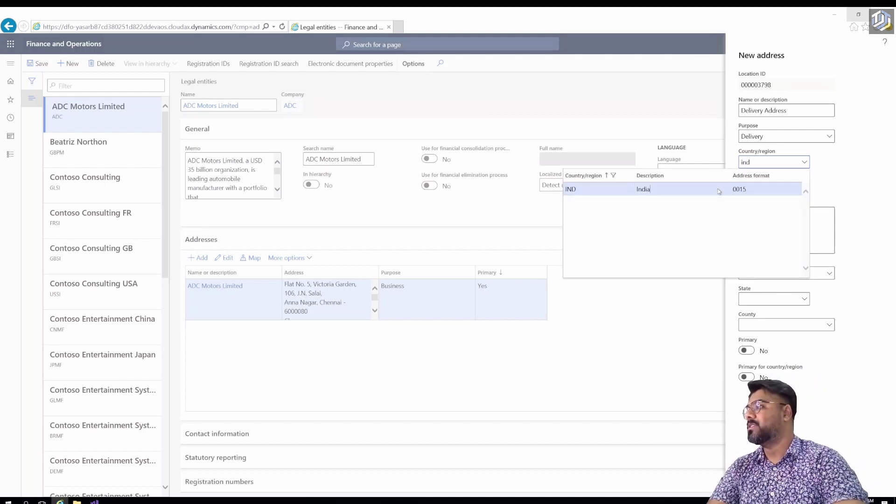
pyautogui.click(719, 190)
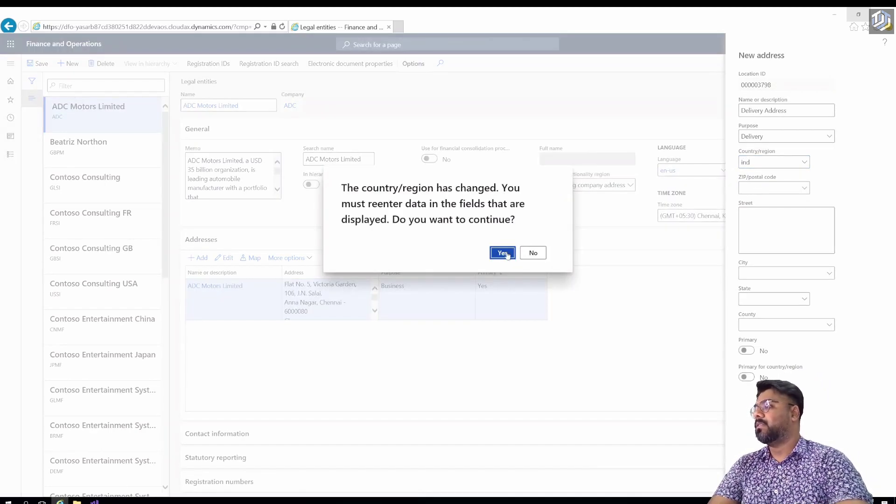
pyautogui.press('Return')
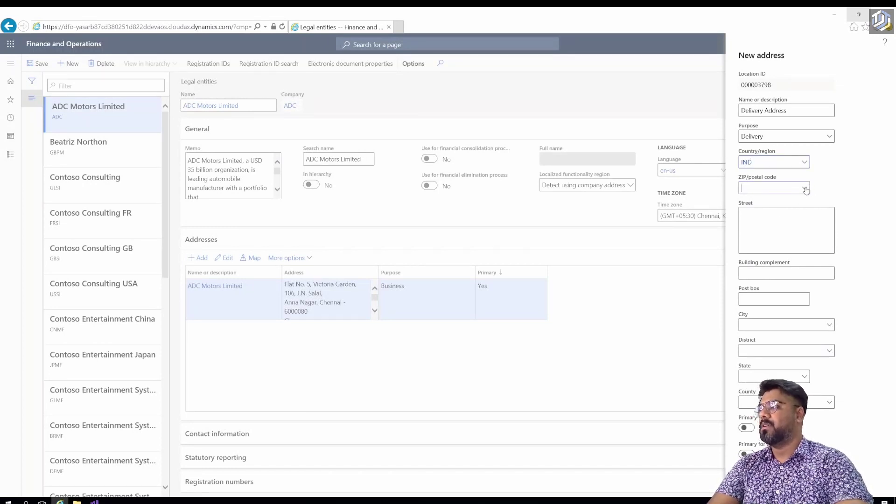
pyautogui.click(806, 190)
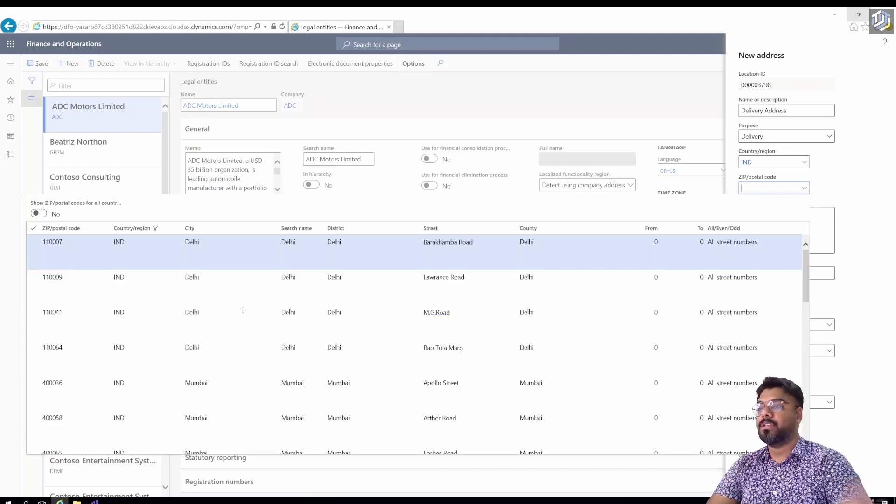
pyautogui.scroll(-5, 241, 321)
pyautogui.scroll(-1, 94, 381)
pyautogui.click(80, 429)
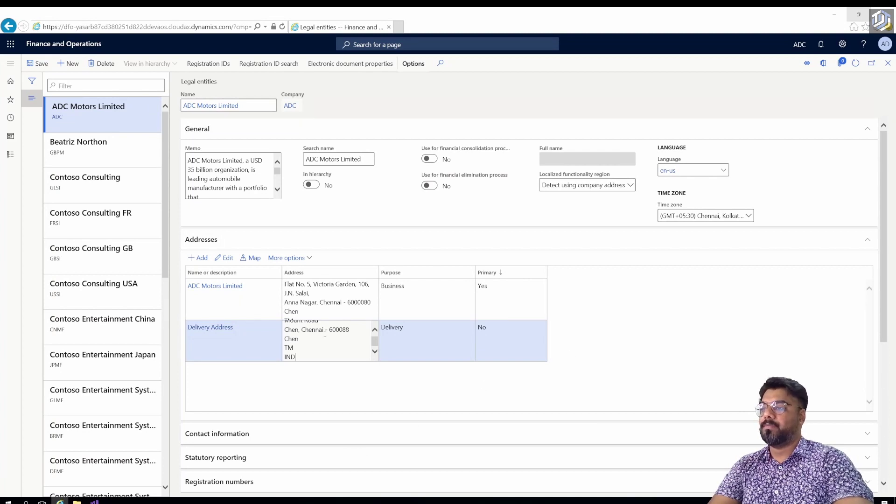
pyautogui.scroll(1, 324, 333)
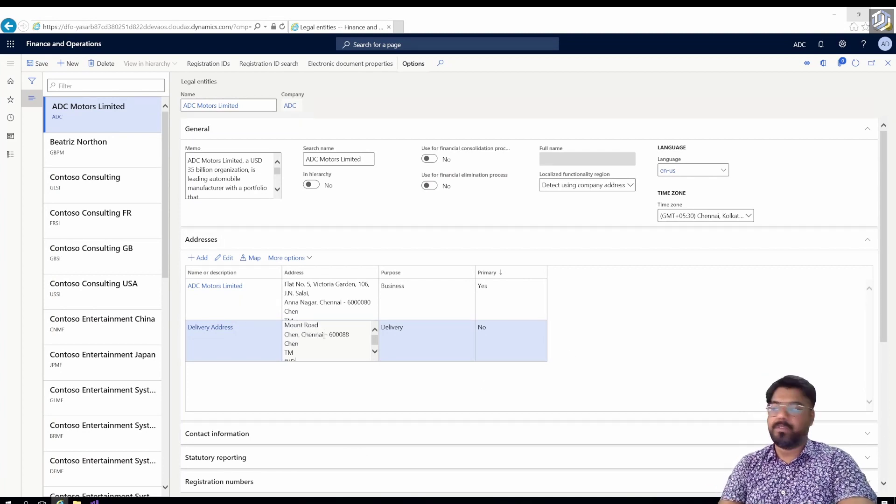
# Add a 'Telephone' contact of type Phone holding the company's phone number.
pyautogui.scroll(-5, 283, 365)
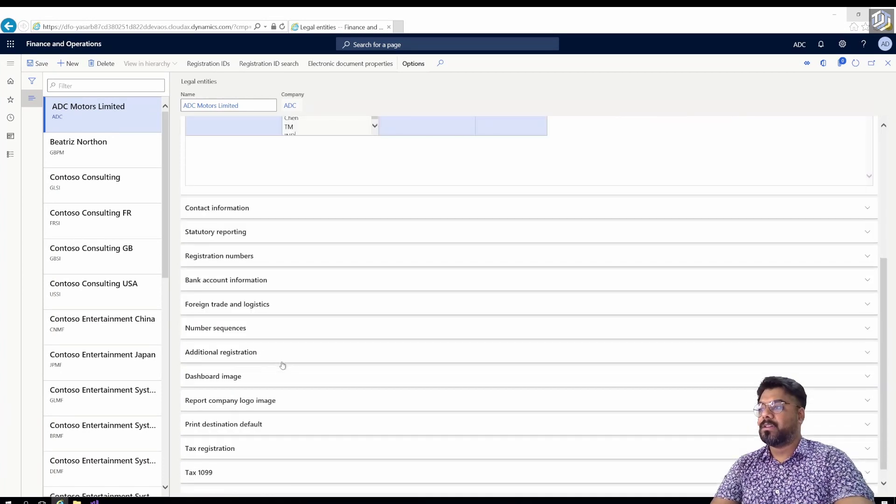
pyautogui.click(218, 216)
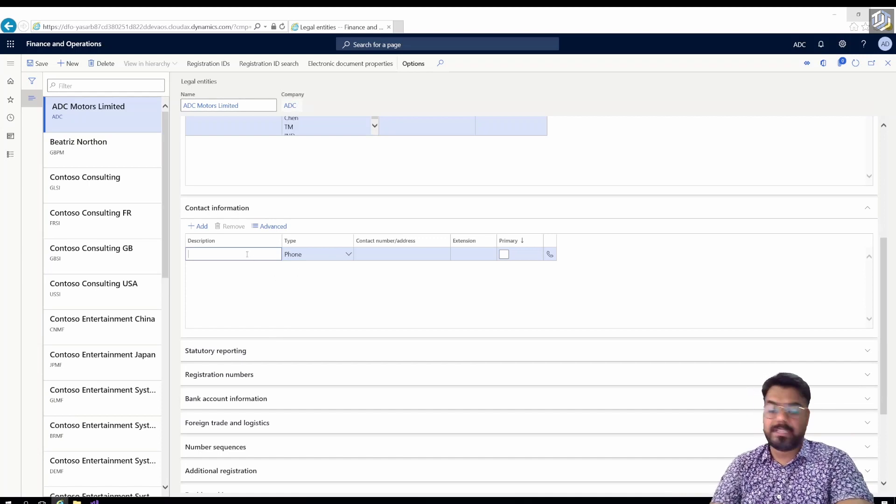
pyautogui.write('Telephone')
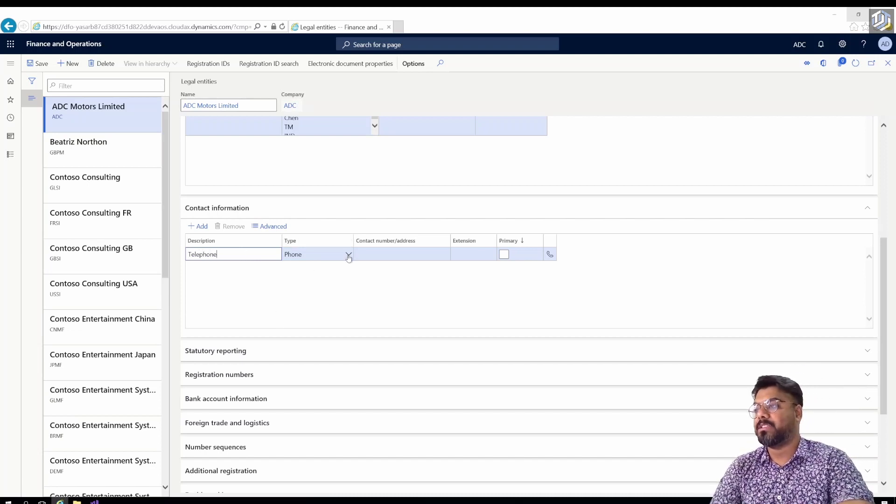
pyautogui.click(348, 254)
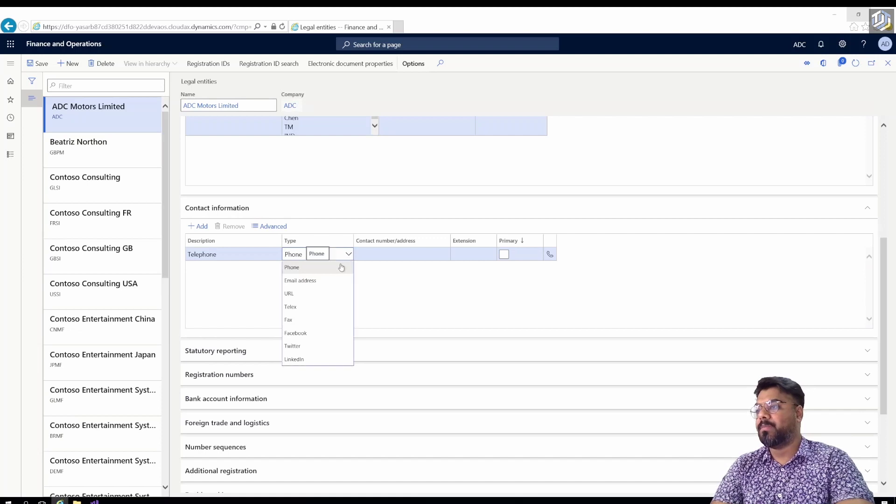
pyautogui.click(342, 267)
pyautogui.click(380, 254)
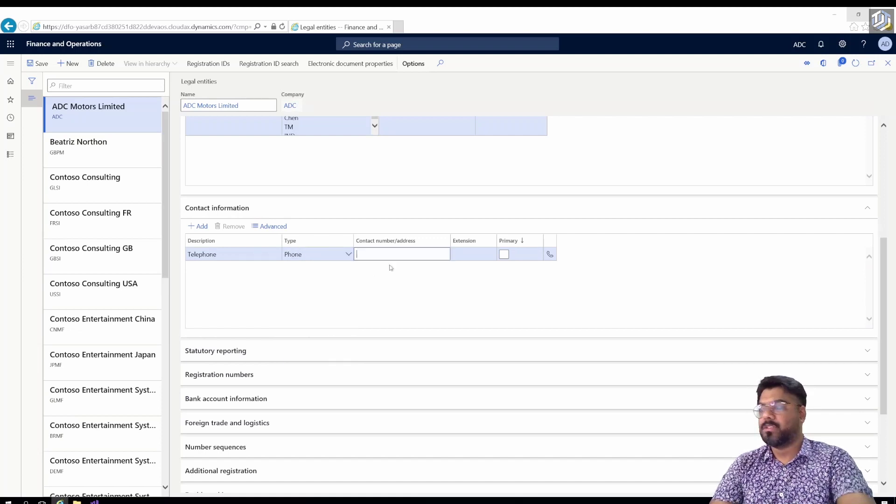
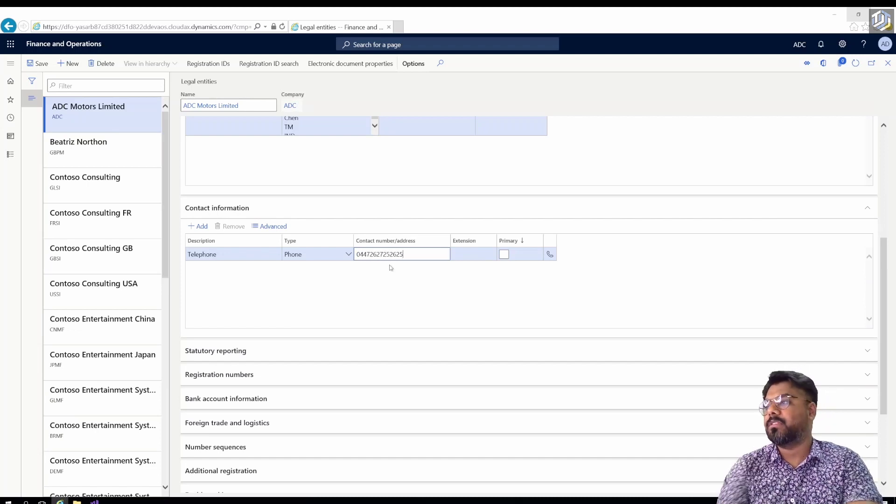
pyautogui.click(479, 260)
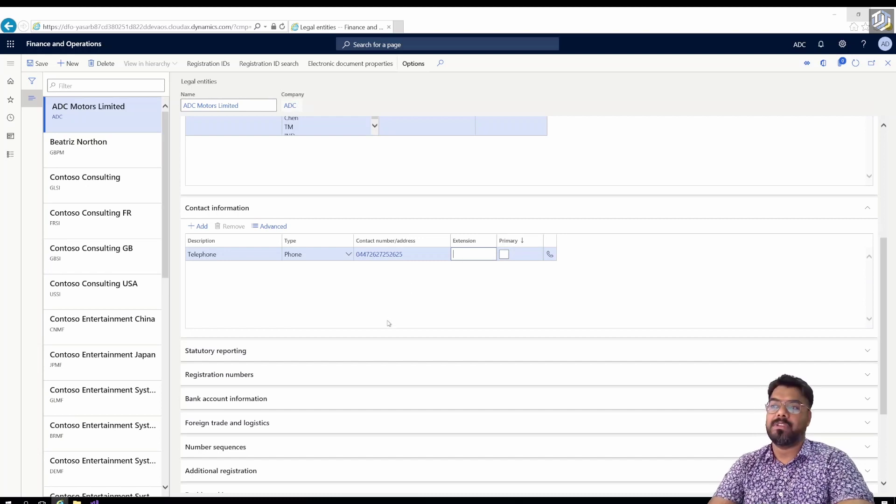
pyautogui.click(378, 293)
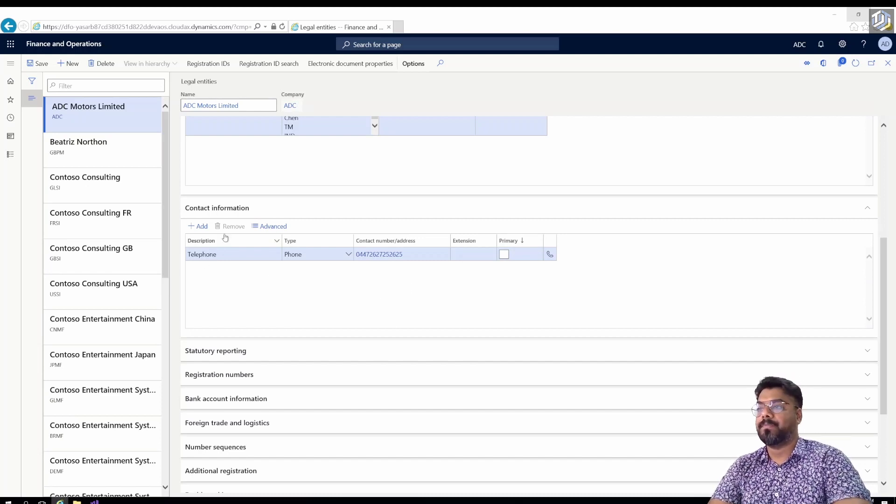
# Add an 'E-mail' contact of type Email address with the company's e-mail, then open Telephone's details.
pyautogui.hotkey('alt', 'n')
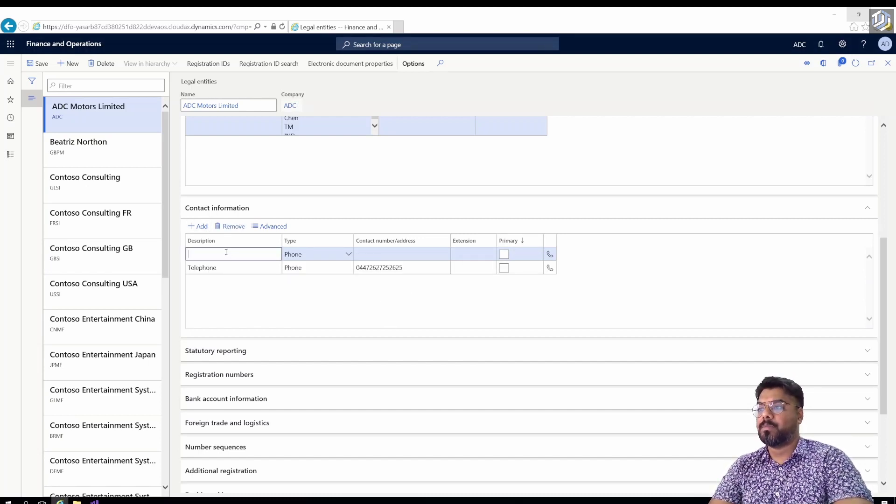
pyautogui.write('E-mail')
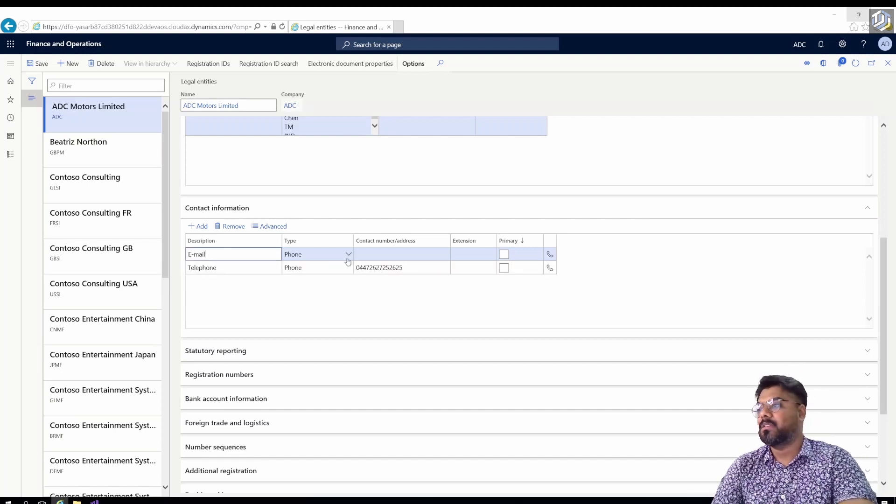
pyautogui.click(348, 255)
pyautogui.click(313, 281)
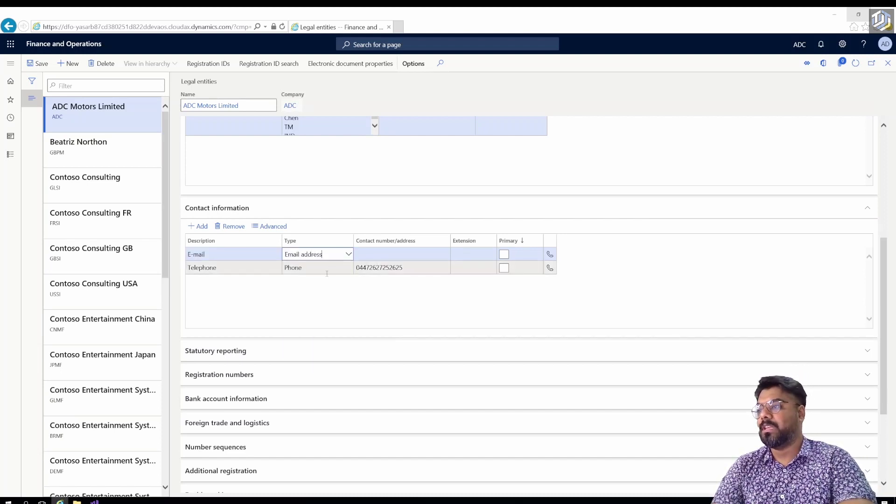
pyautogui.click(374, 256)
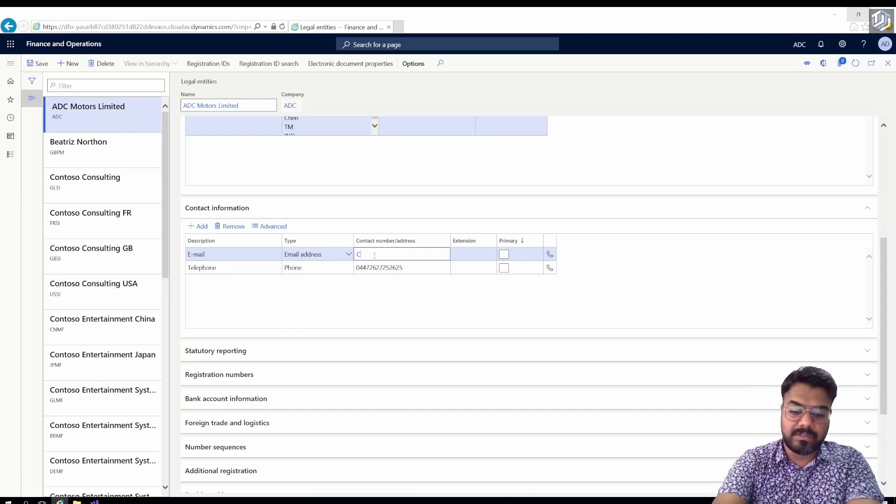
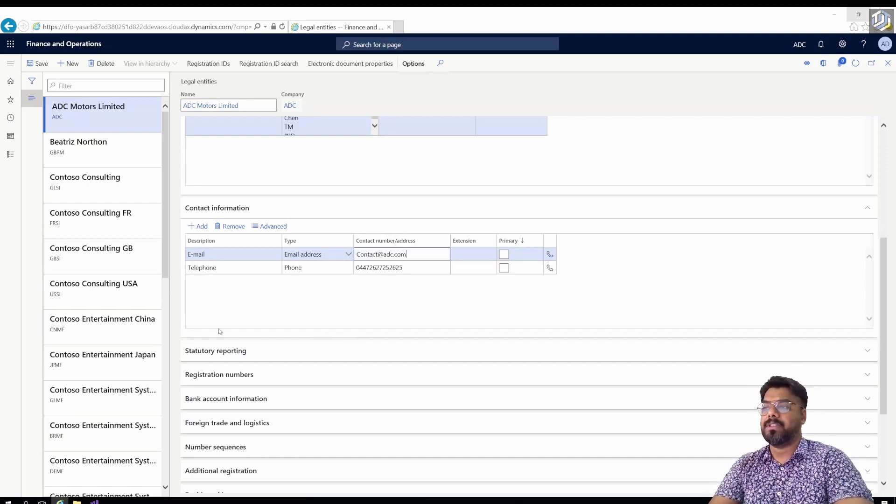
pyautogui.click(248, 269)
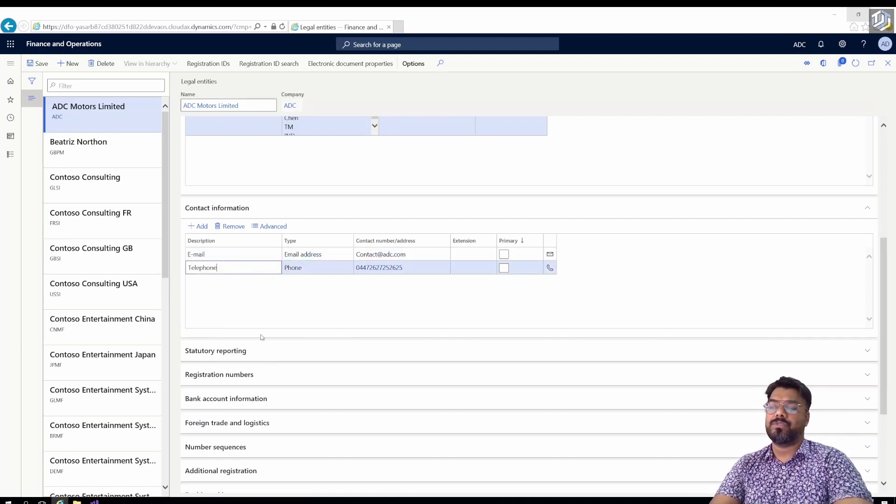
pyautogui.click(271, 227)
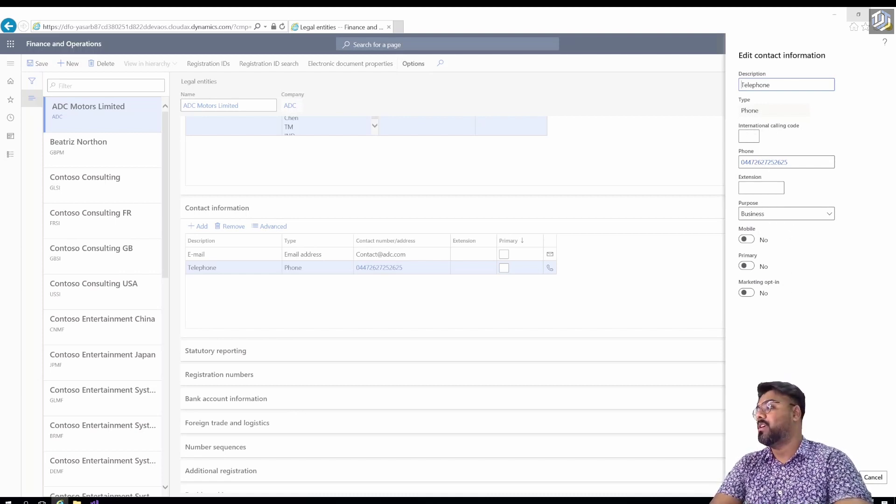
pyautogui.click(879, 484)
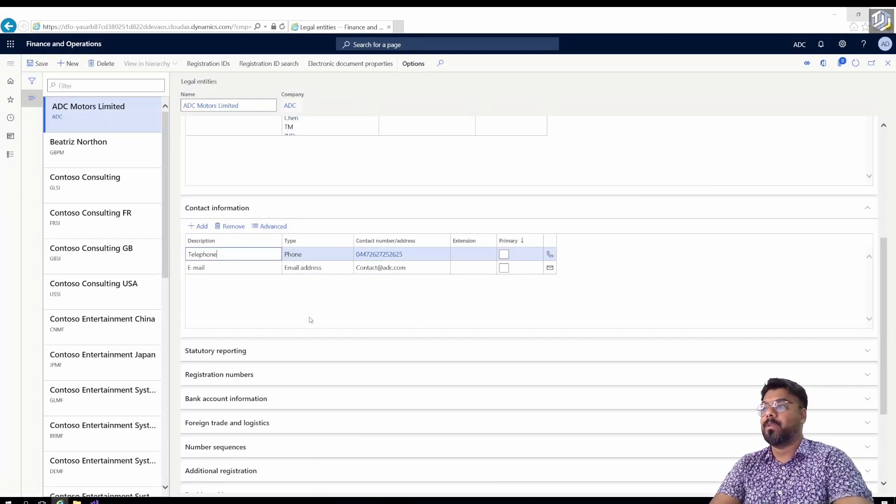
pyautogui.scroll(5, 310, 317)
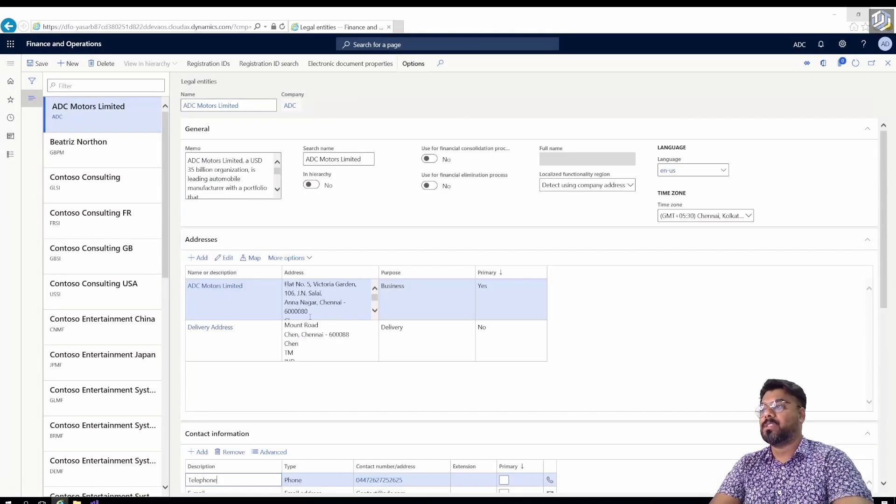
# Add a new contact row under the business address's Contact information.
pyautogui.click(312, 259)
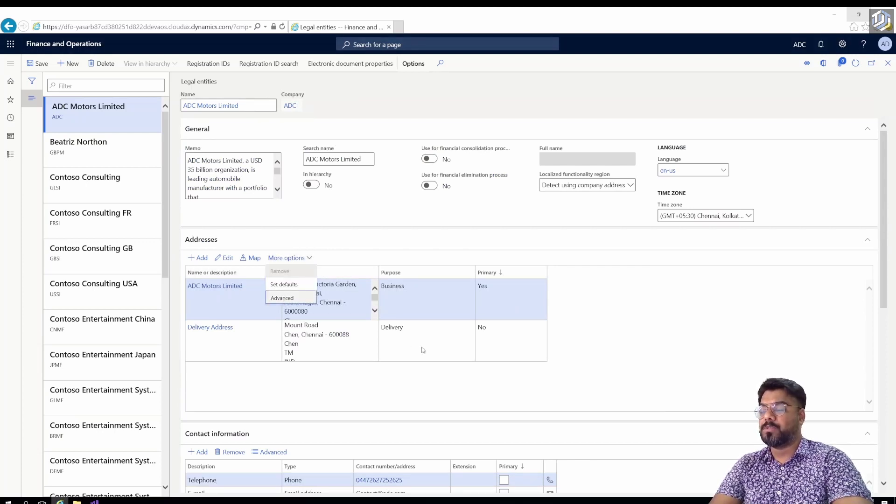
pyautogui.press('Escape')
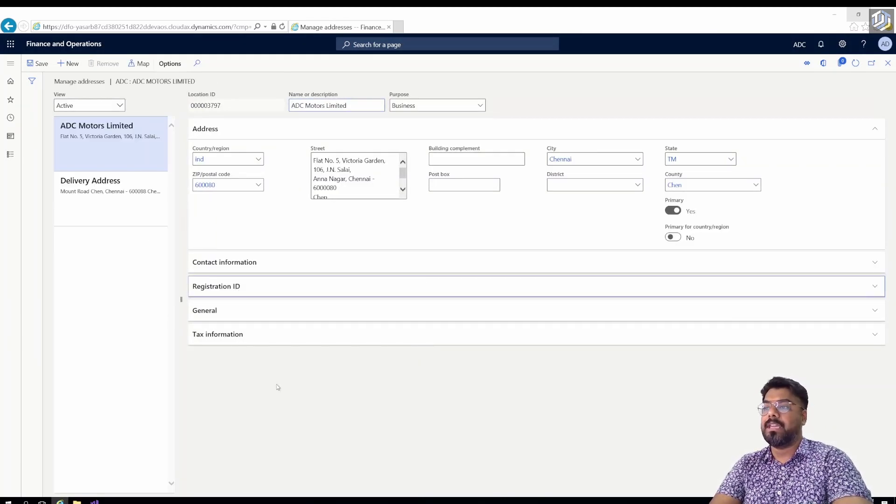
pyautogui.click(228, 264)
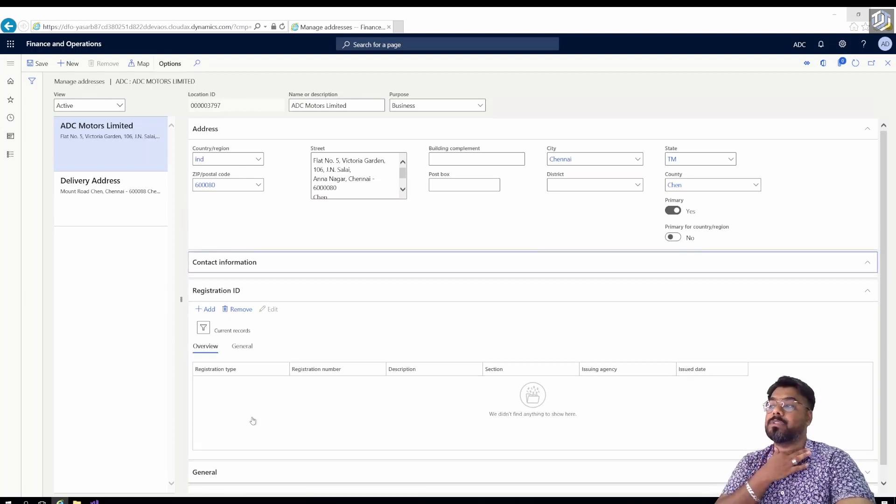
pyautogui.click(208, 284)
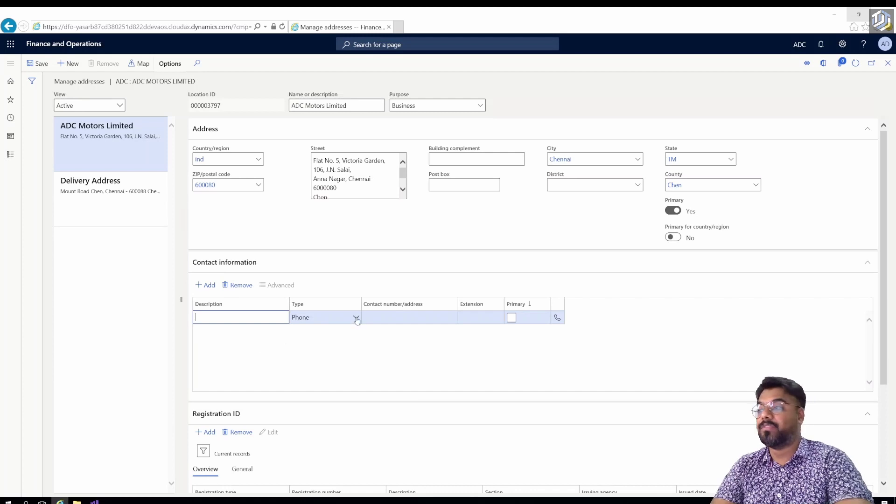
# Remove the trial phone contact row and close Manage addresses, back to ADC Motors Limited.
pyautogui.click(356, 318)
pyautogui.click(270, 330)
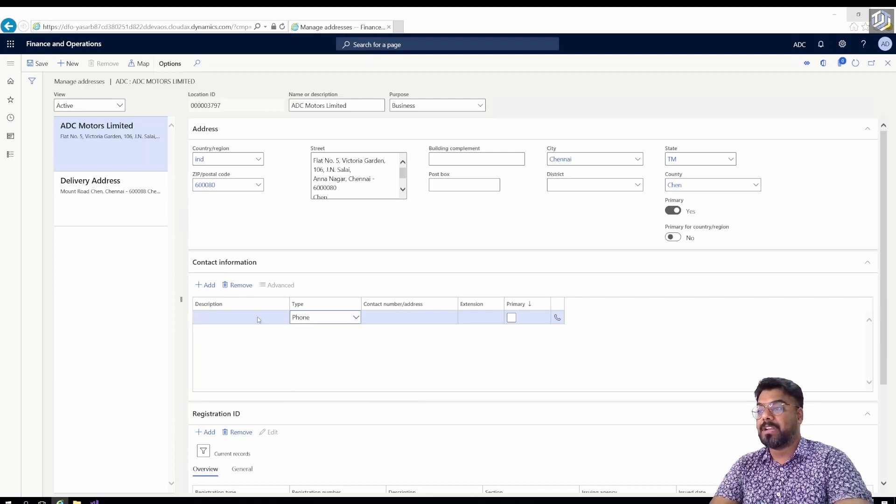
pyautogui.click(238, 284)
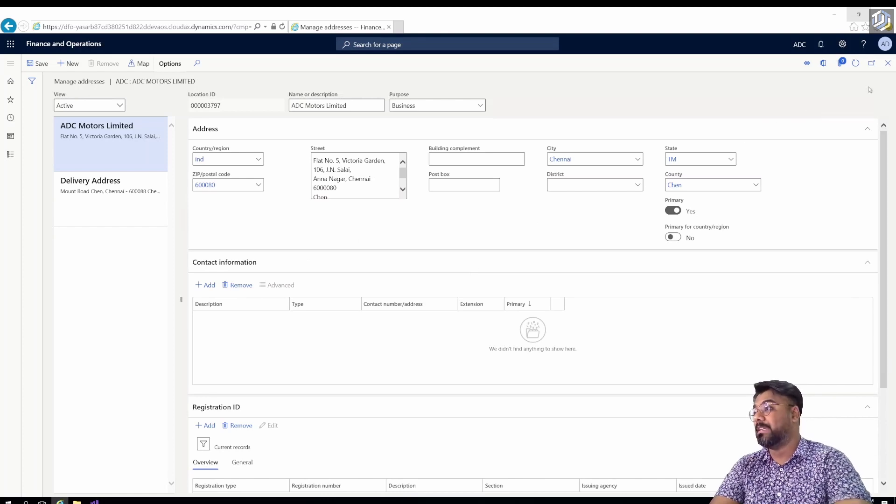
pyautogui.click(888, 63)
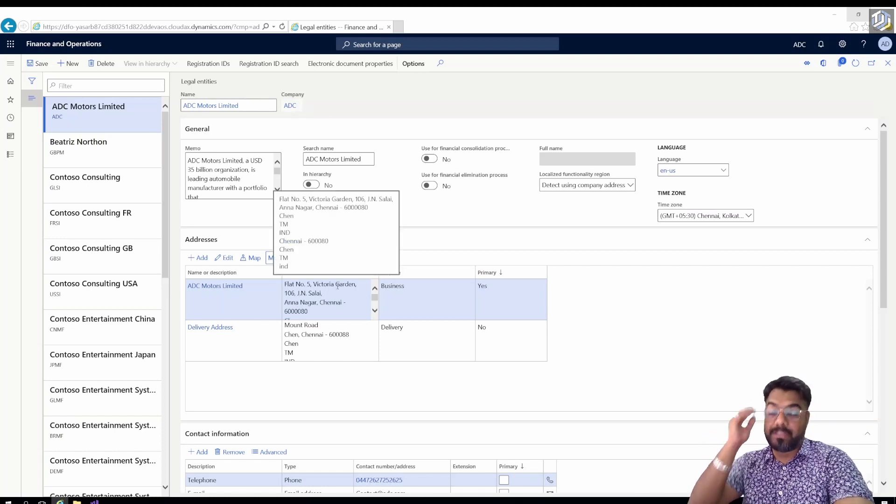
# Review the blank Statutory reporting, Registration numbers and Bank account information FastTabs, leaving Registration numbers collapsed.
pyautogui.scroll(-1, 306, 315)
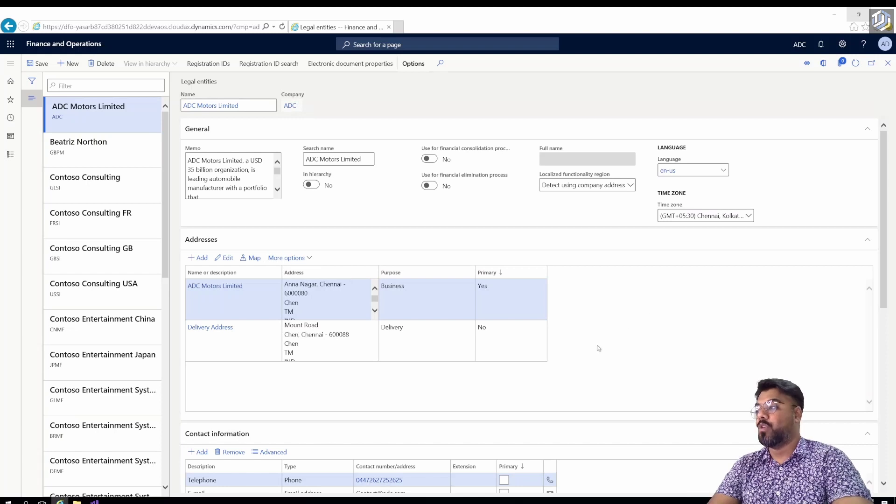
pyautogui.scroll(-5, 601, 341)
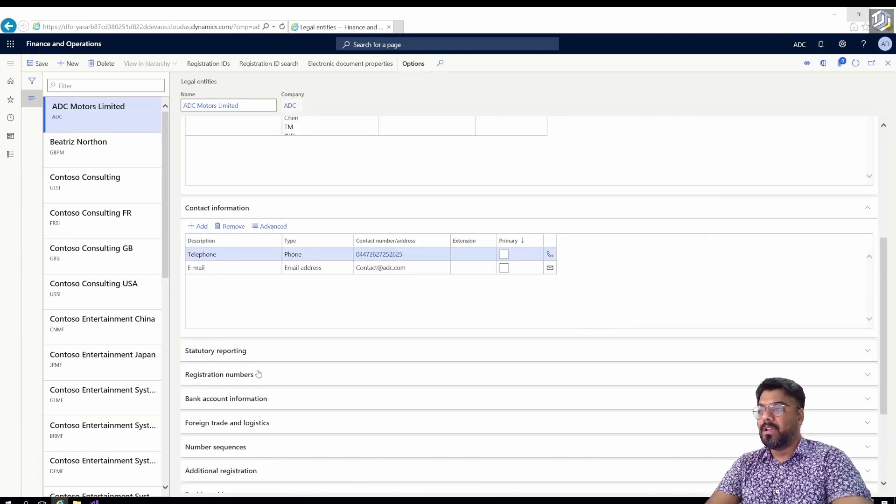
pyautogui.click(238, 351)
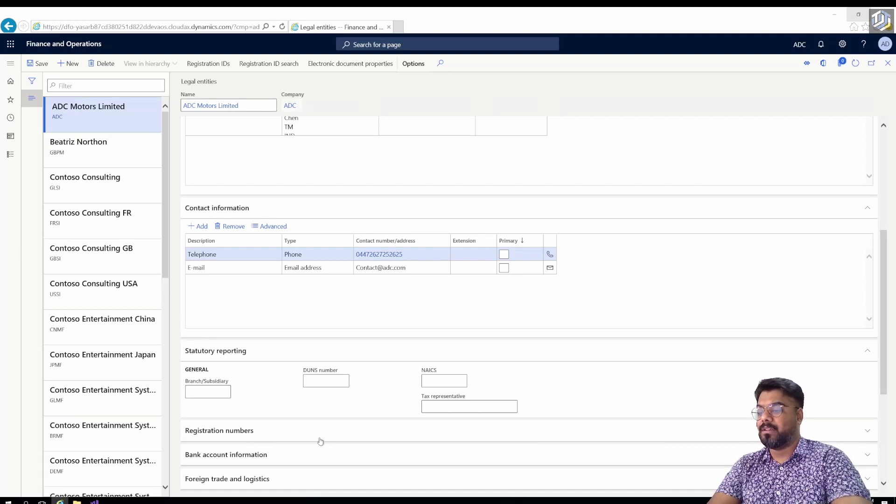
pyautogui.click(282, 433)
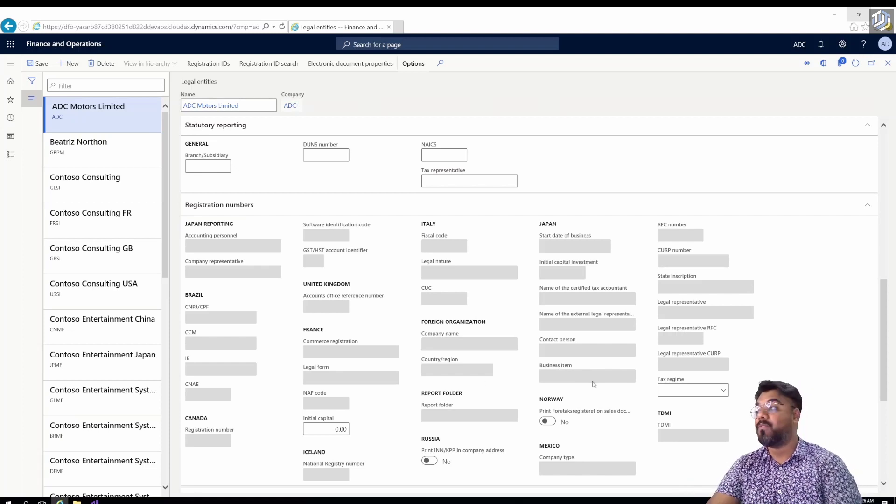
pyautogui.click(222, 212)
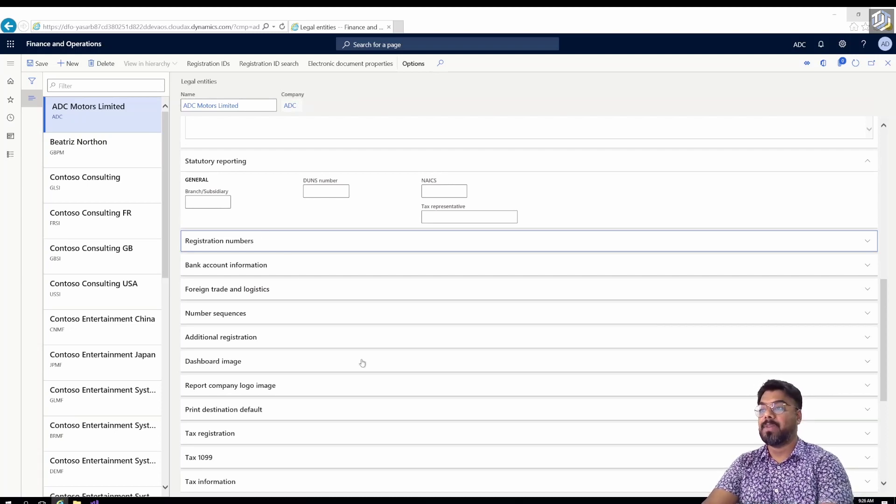
pyautogui.click(241, 272)
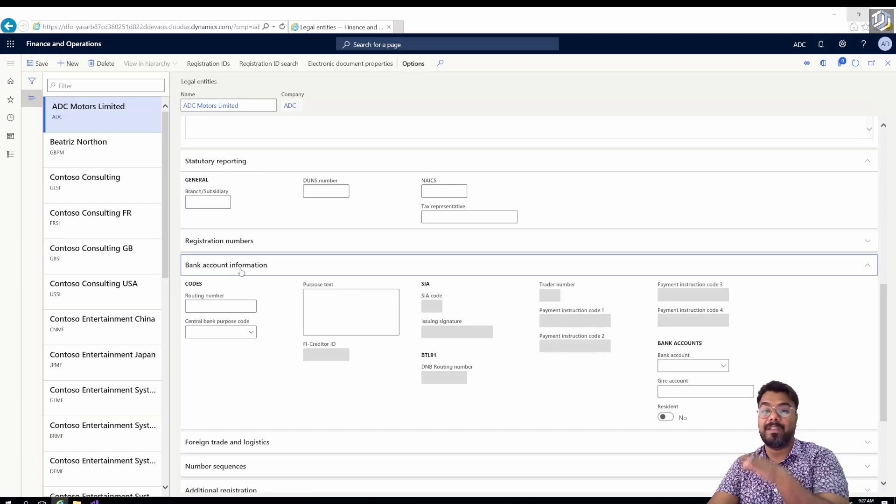
# Collapse Bank account information, check the empty Number sequences, and open Dashboard image showing type Default.
pyautogui.click(241, 272)
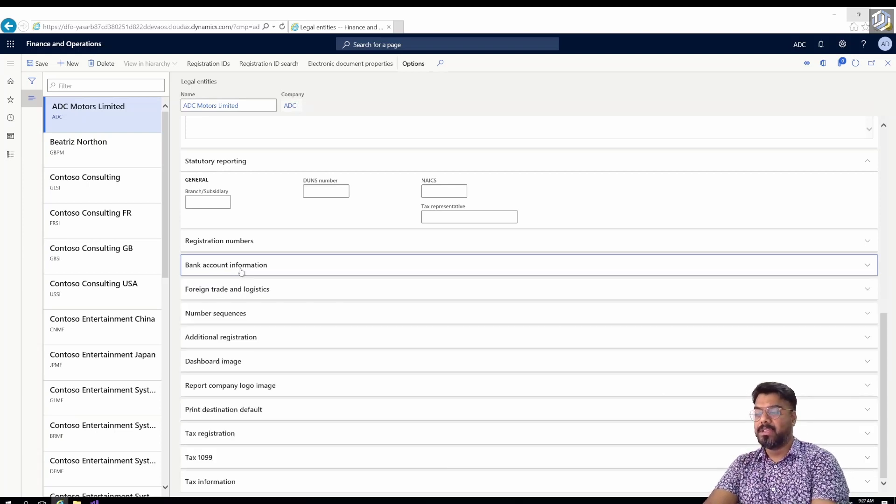
pyautogui.click(223, 319)
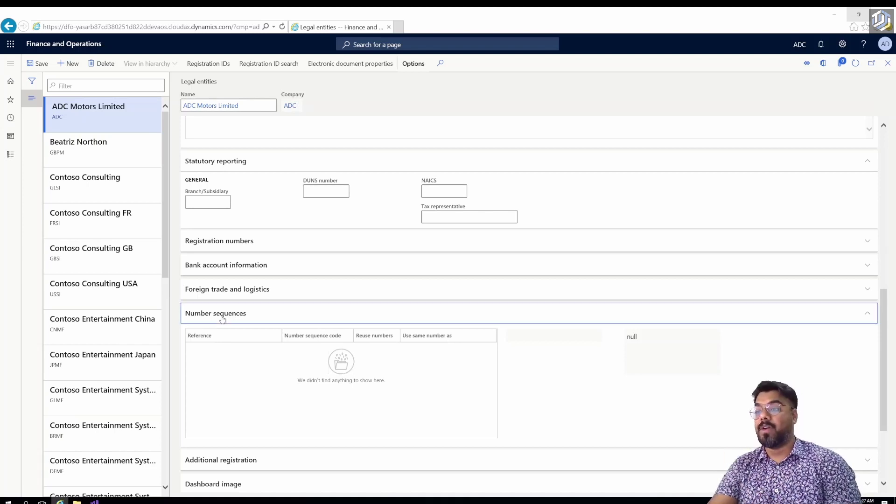
pyautogui.click(222, 320)
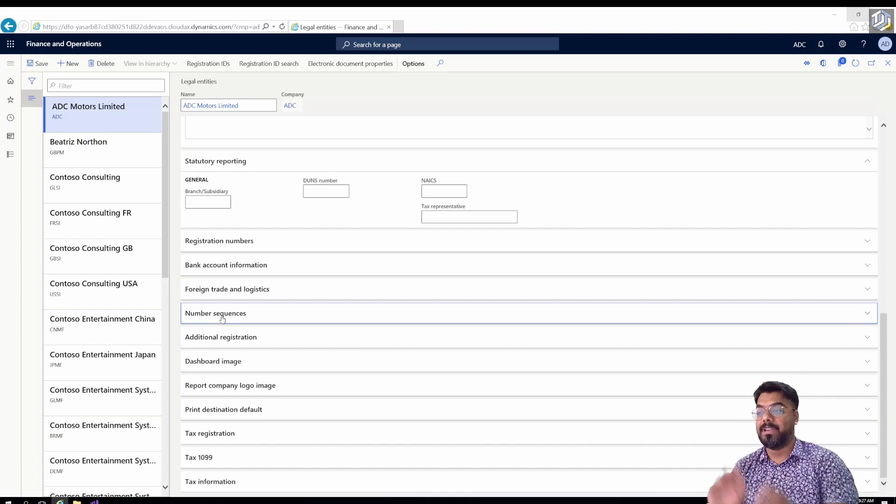
pyautogui.click(217, 365)
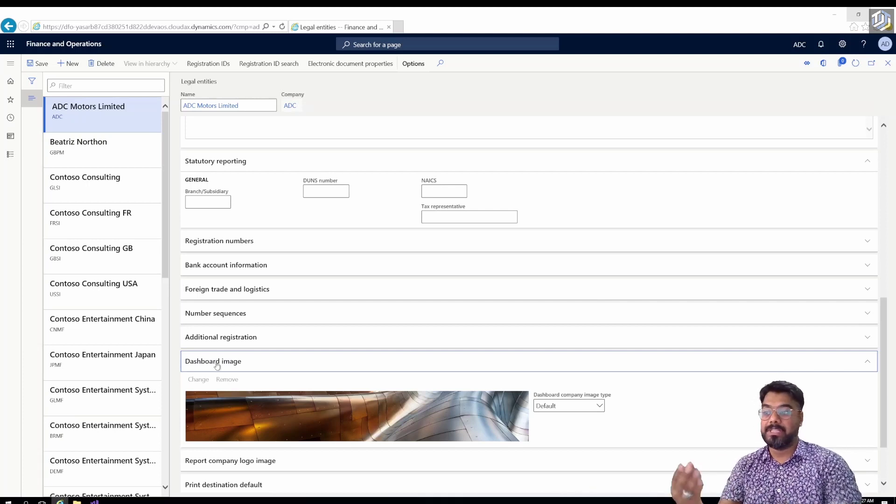
# Switch the dashboard image type to Banner, then cancel the image change without choosing a file.
pyautogui.scroll(-2, 290, 402)
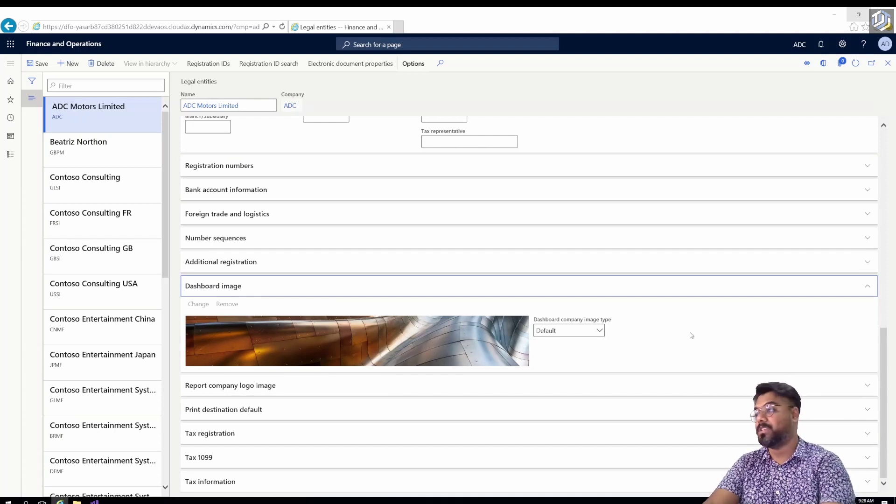
pyautogui.click(600, 331)
pyautogui.click(544, 370)
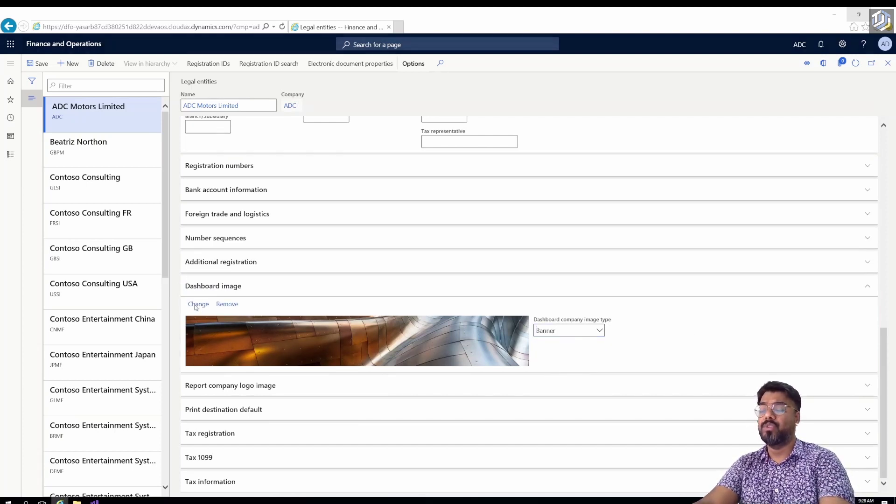
pyautogui.click(197, 305)
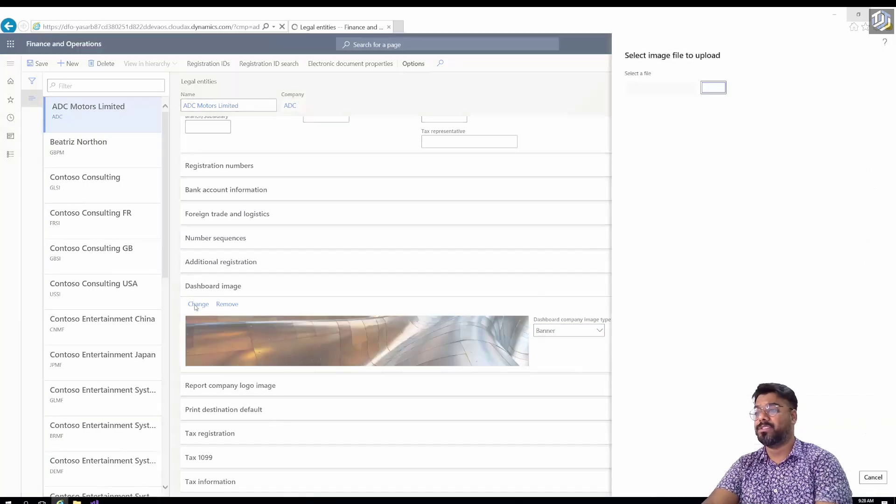
pyautogui.click(715, 89)
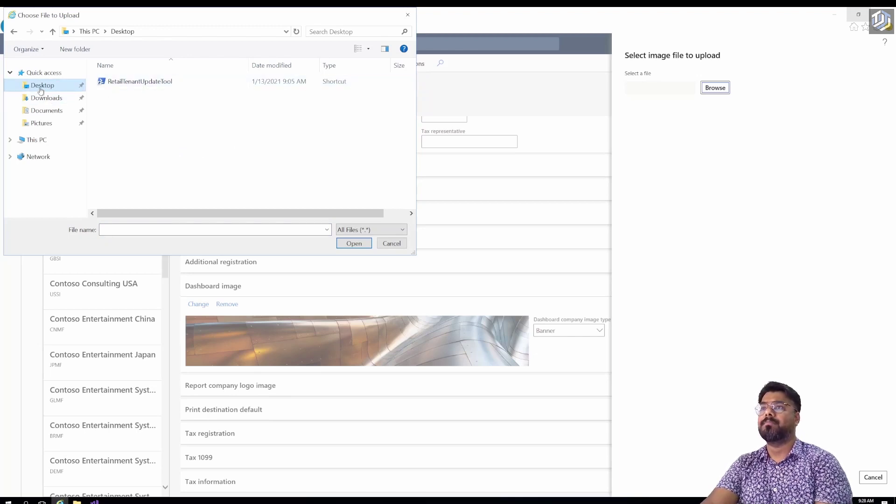
pyautogui.click(392, 243)
pyautogui.click(871, 478)
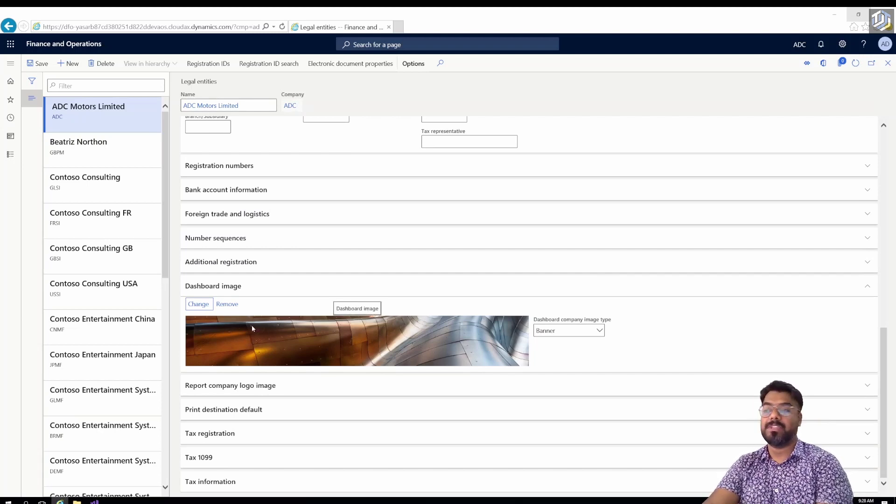
# Set the dashboard company image type back to Default and bring up the browser tab's menu.
pyautogui.click(603, 333)
pyautogui.click(566, 344)
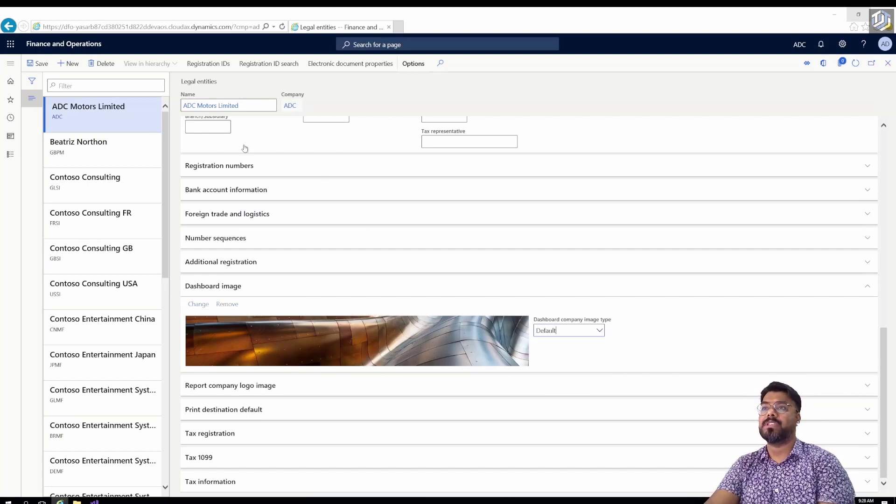
pyautogui.rightClick(378, 33)
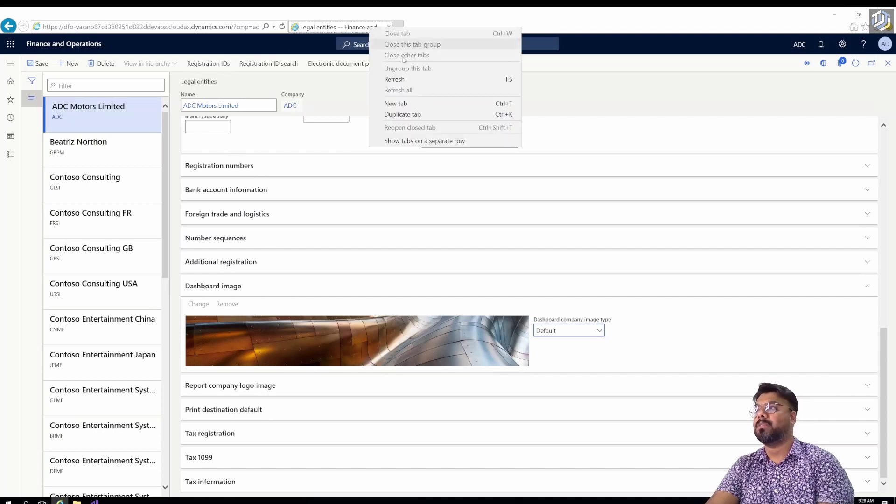
# Duplicate the tab to view the ADC Motors Limited dashboard banner, then return to the form's top.
pyautogui.click(410, 113)
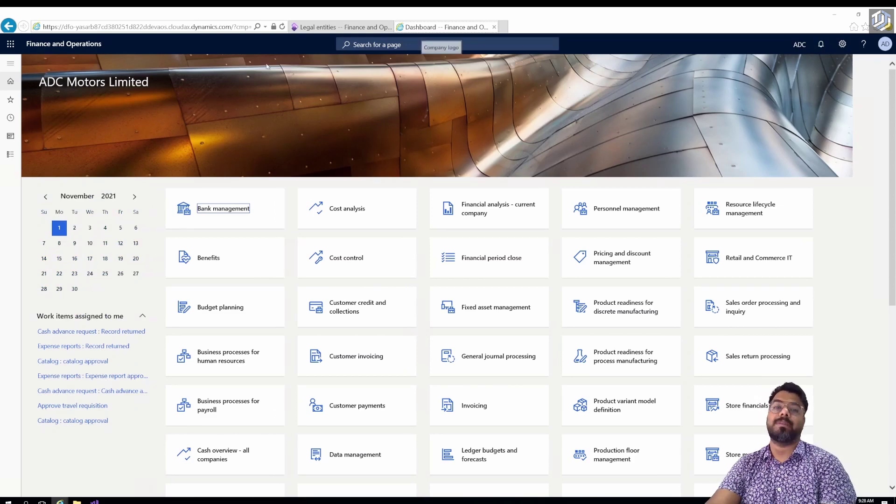
pyautogui.hotkey('ctrl', 'Tab')
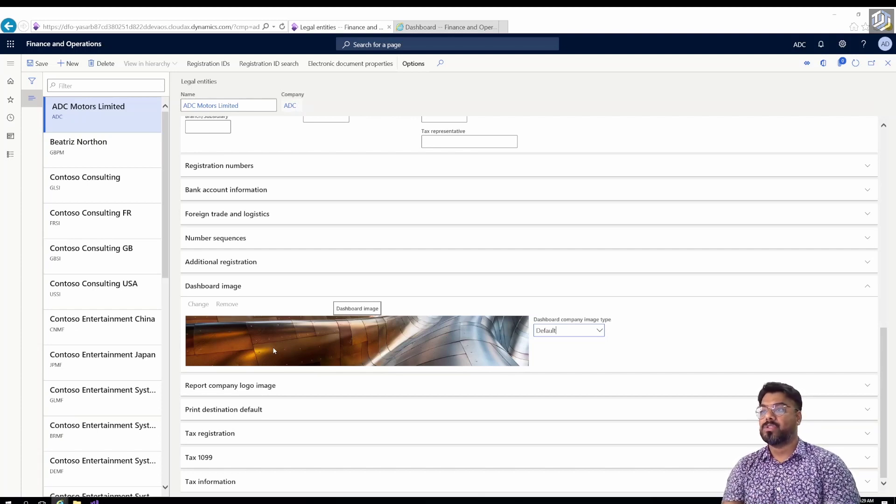
pyautogui.scroll(10, 274, 352)
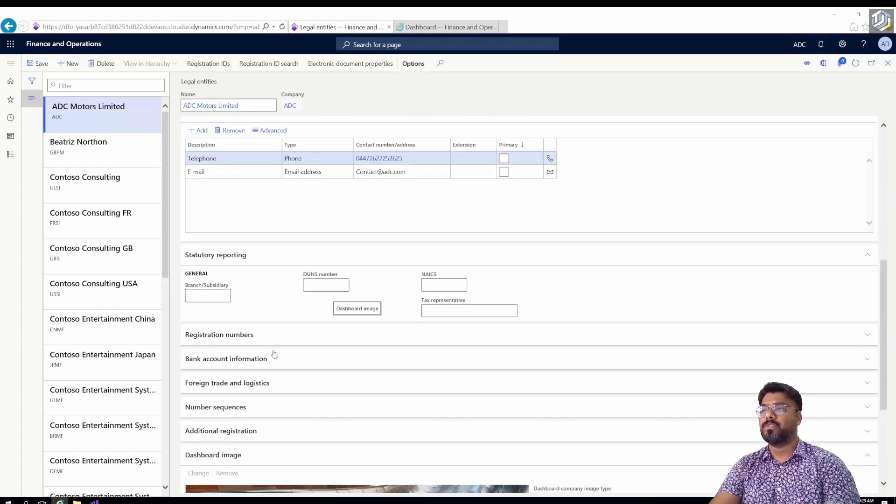
pyautogui.scroll(1, 273, 351)
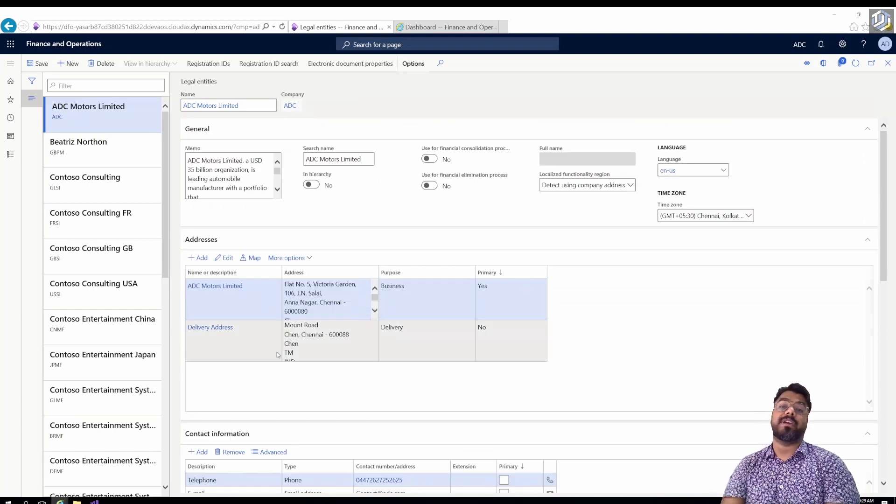